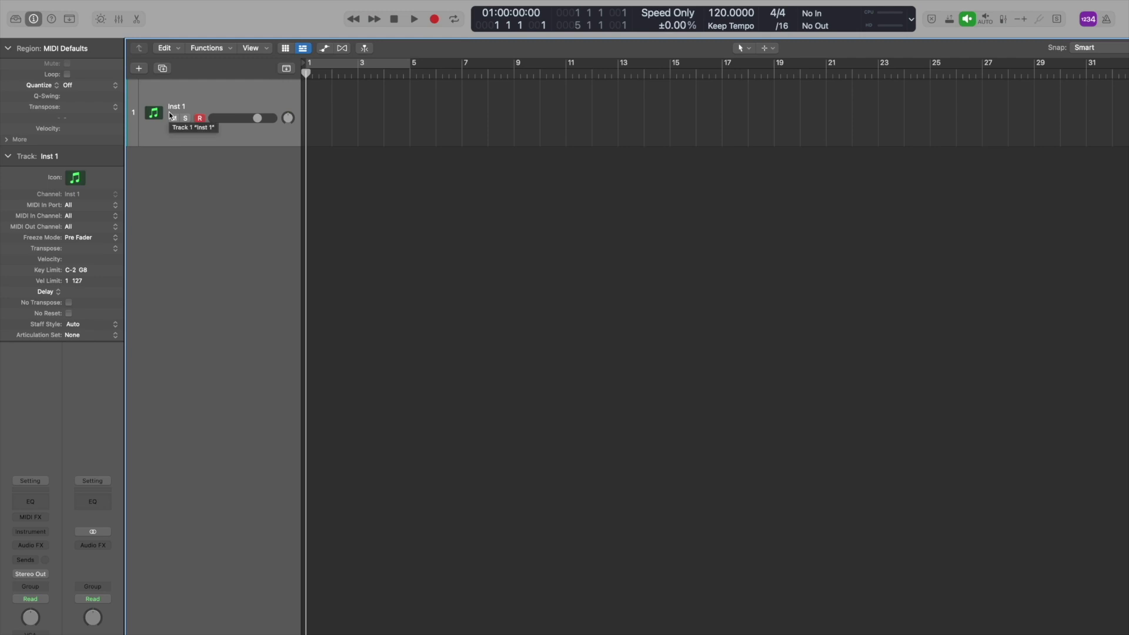
# - From the Library's Electronic Drum Kit category, load the After Party patch onto the track
pyautogui.press('y')
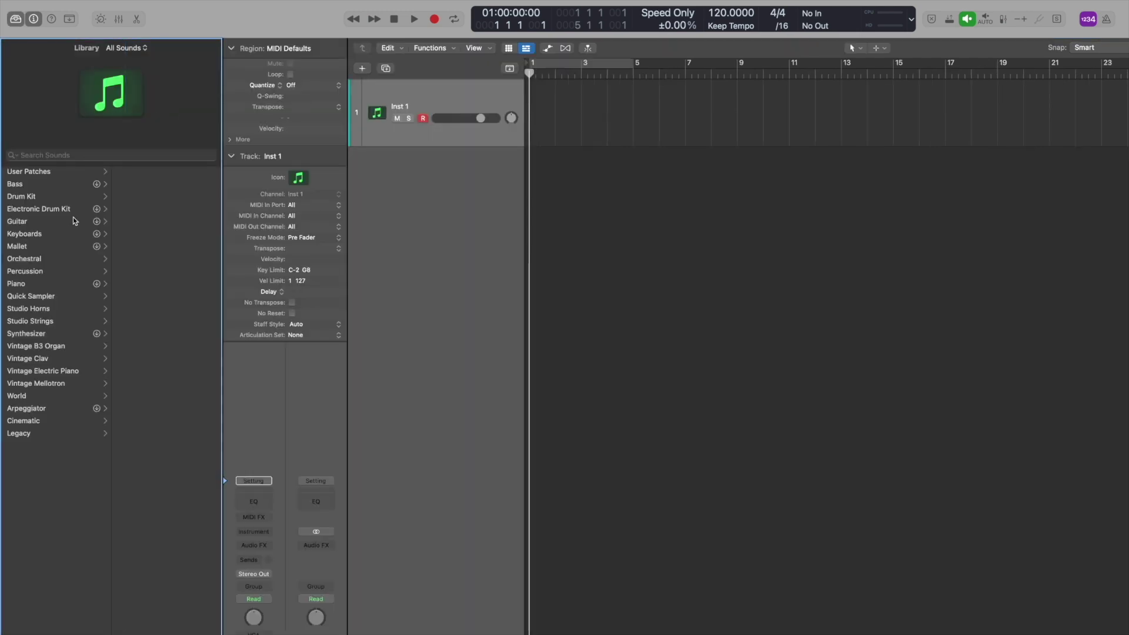
pyautogui.click(59, 210)
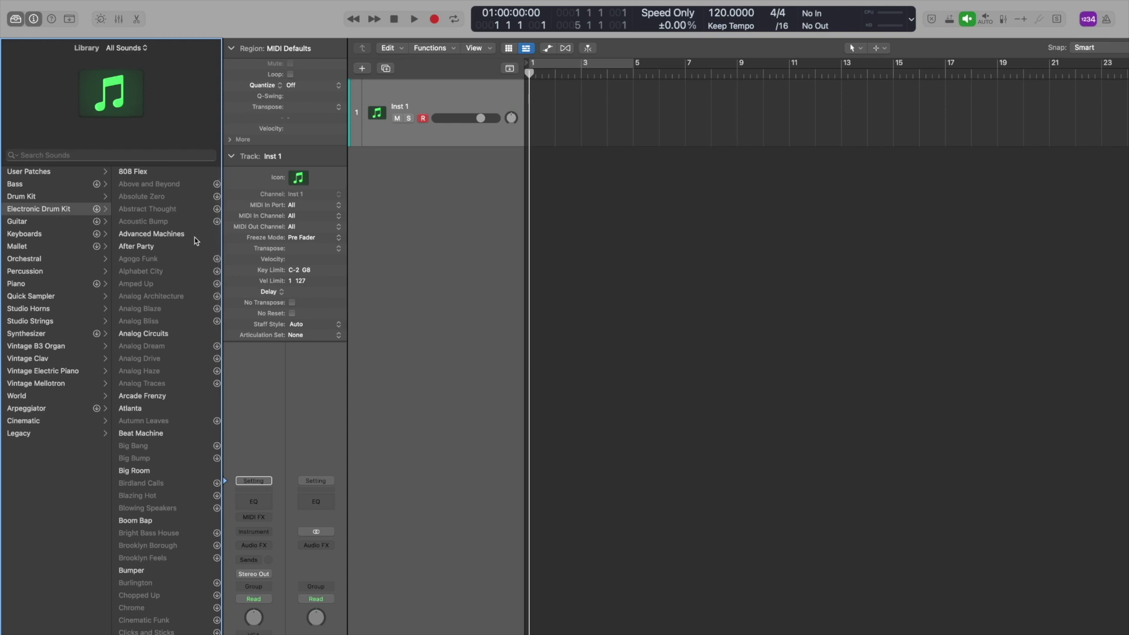
pyautogui.click(158, 249)
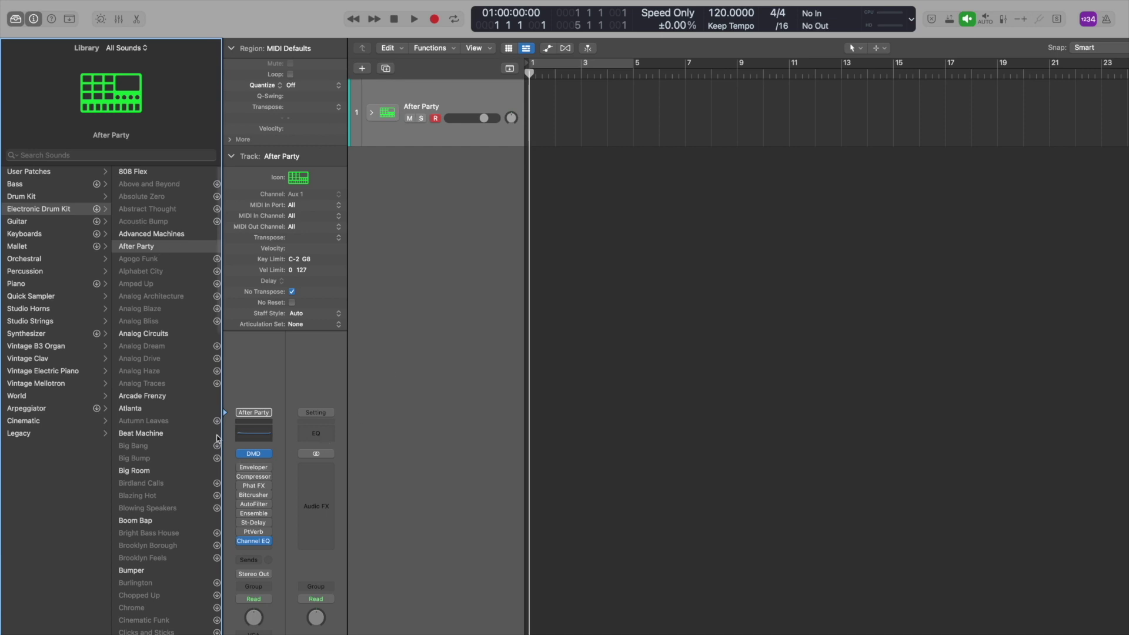
# - Open Drum Machine Designer for the After Party kit
pyautogui.click(262, 457)
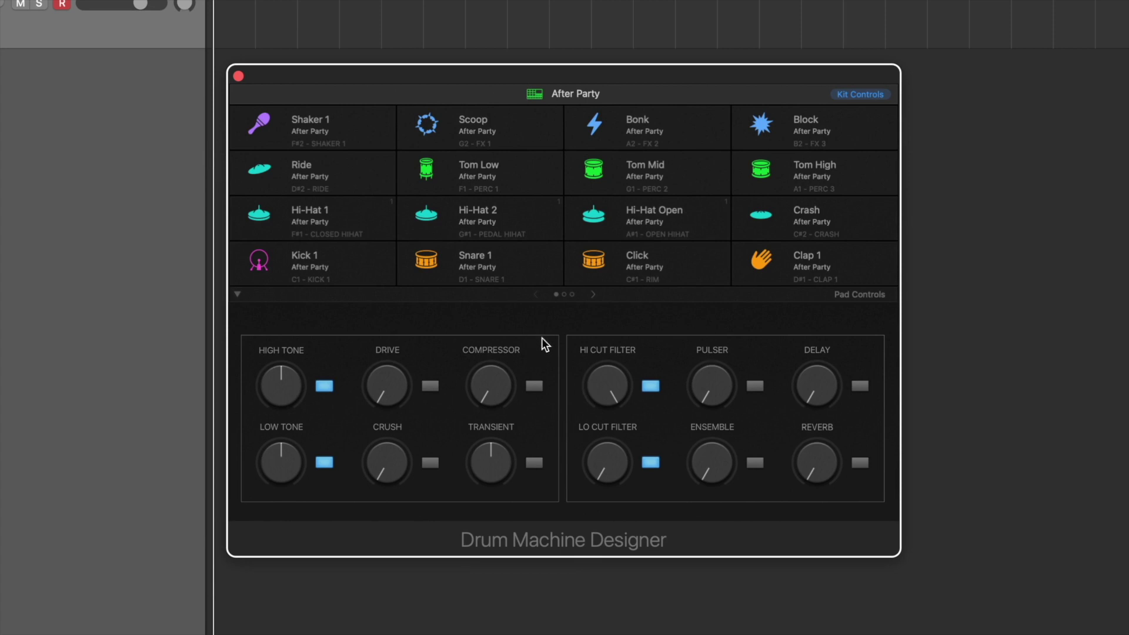
pyautogui.moveTo(284, 262)
pyautogui.moveTo(784, 136)
pyautogui.moveTo(302, 223)
pyautogui.moveTo(448, 227)
pyautogui.moveTo(634, 146)
# - Browse to pad pages two and three, then return to page one
pyautogui.click(592, 294)
pyautogui.click(593, 294)
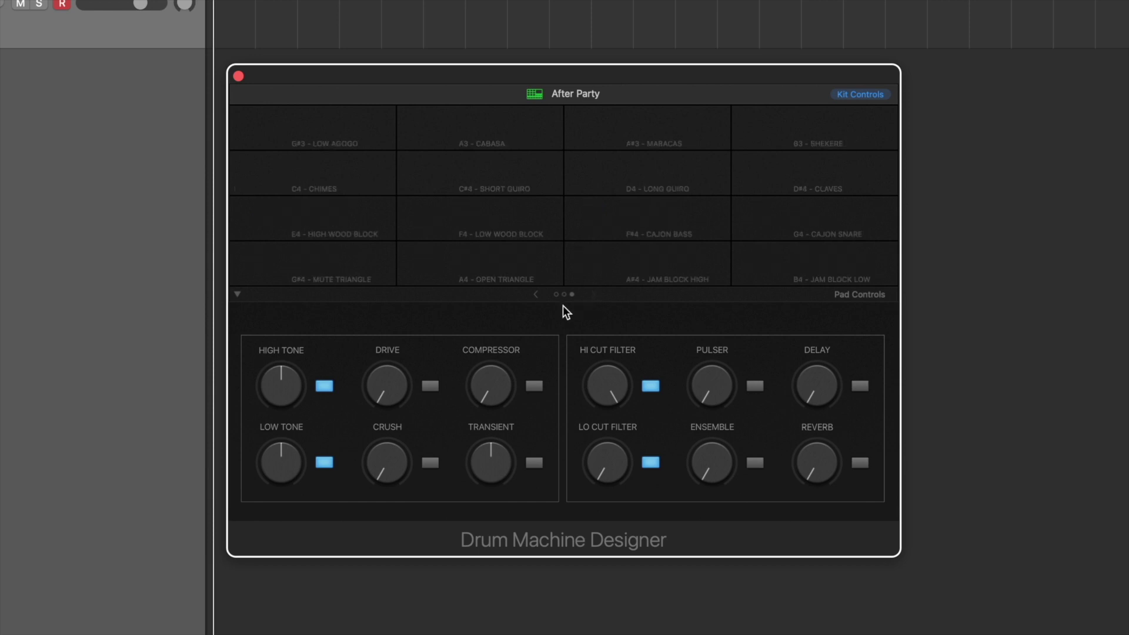
pyautogui.click(535, 294)
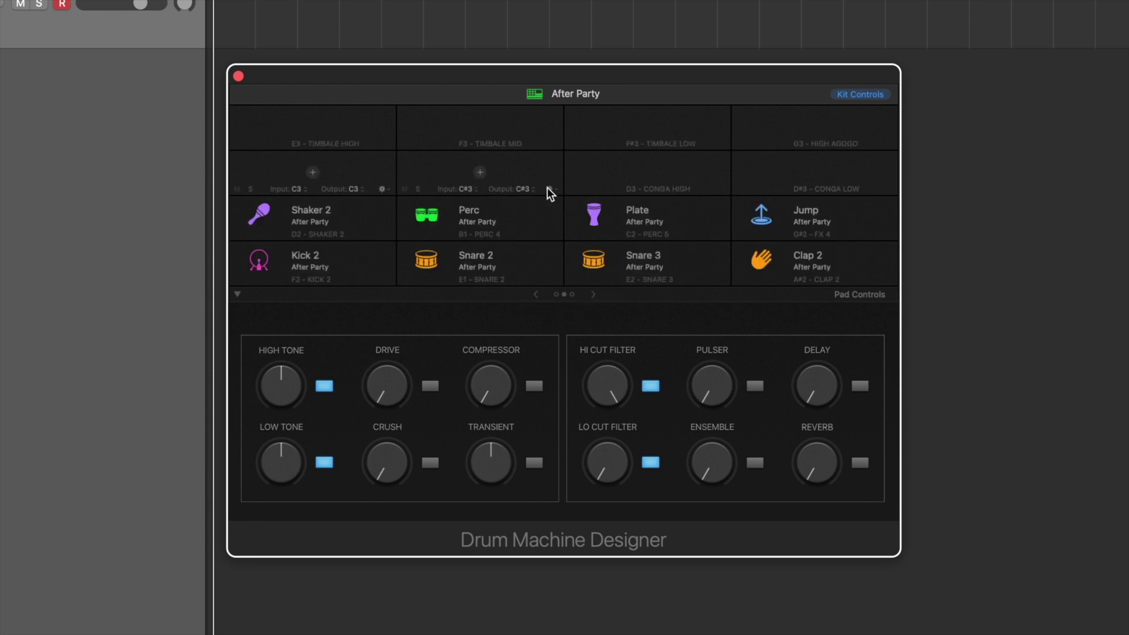
pyautogui.click(535, 294)
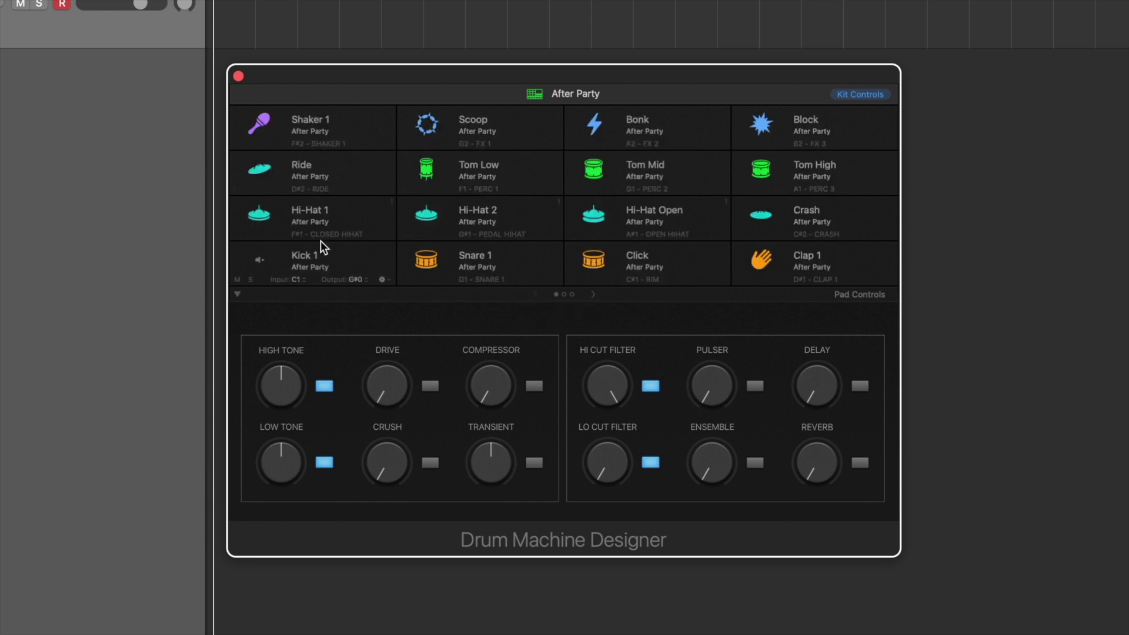
# - Audition the Kick 1, Snare 1 and Click pads in the sampler editor
pyautogui.click(259, 262)
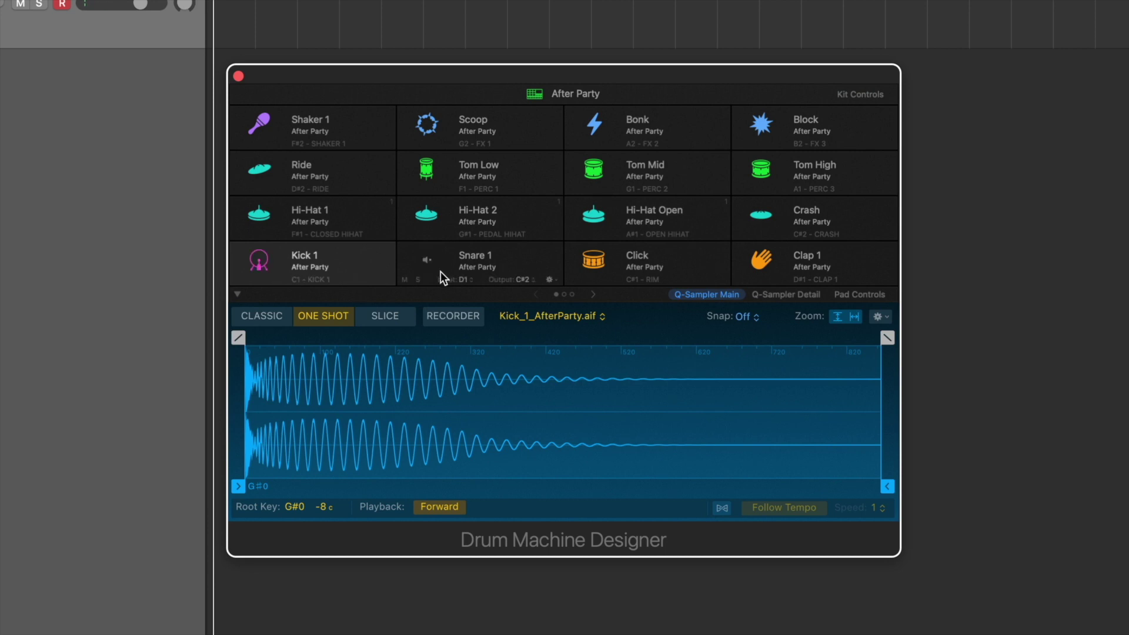
pyautogui.click(425, 260)
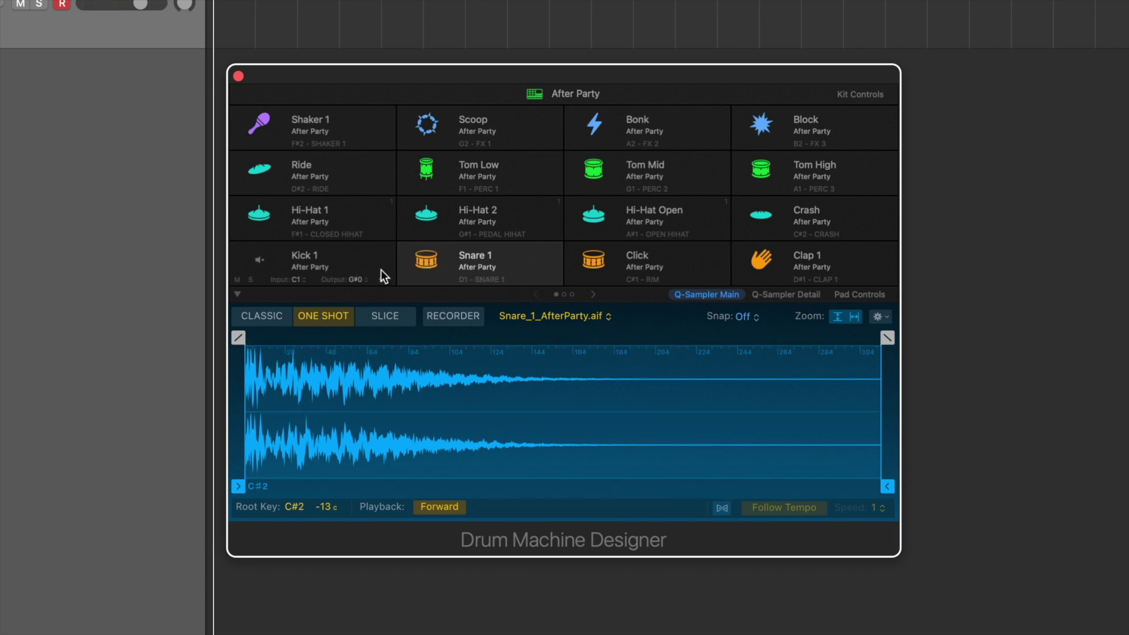
pyautogui.click(593, 263)
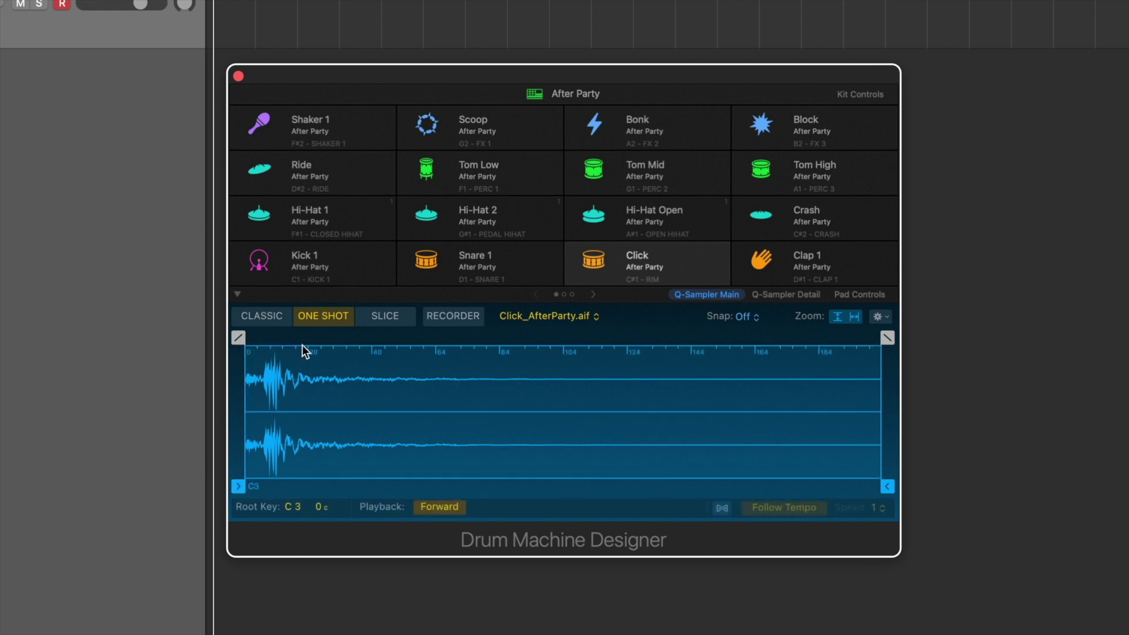
# - Try a fade-in on the Click sample, reset it to 0, then play Kick 1's sample
pyautogui.moveTo(240, 337); pyautogui.dragTo(288, 340)
pyautogui.click(596, 259)
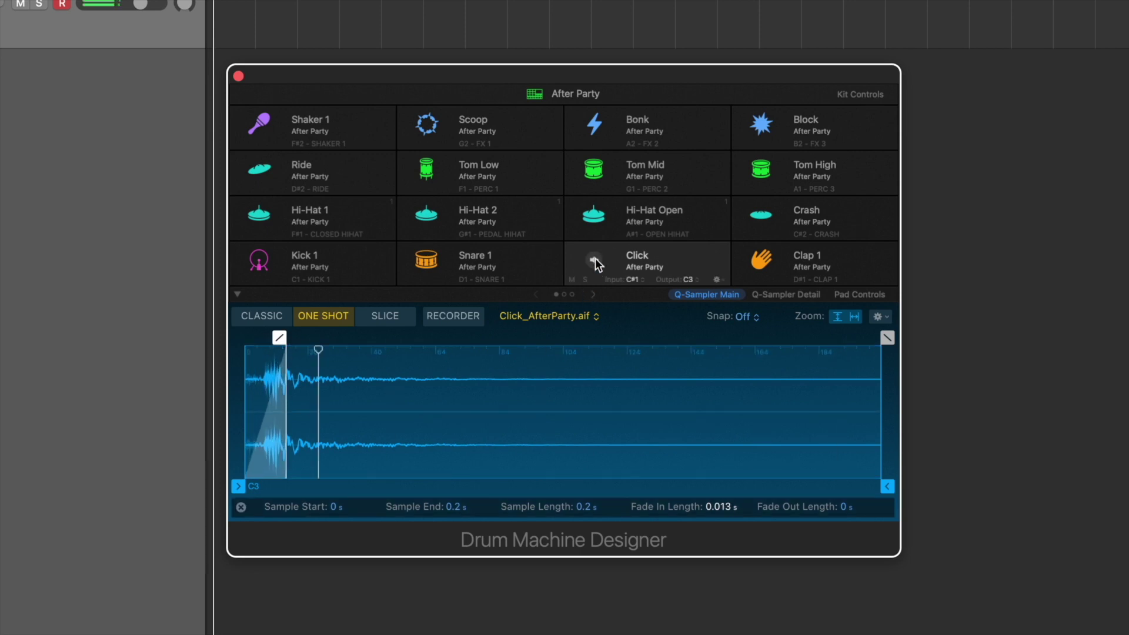
pyautogui.moveTo(279, 337); pyautogui.dragTo(238, 338)
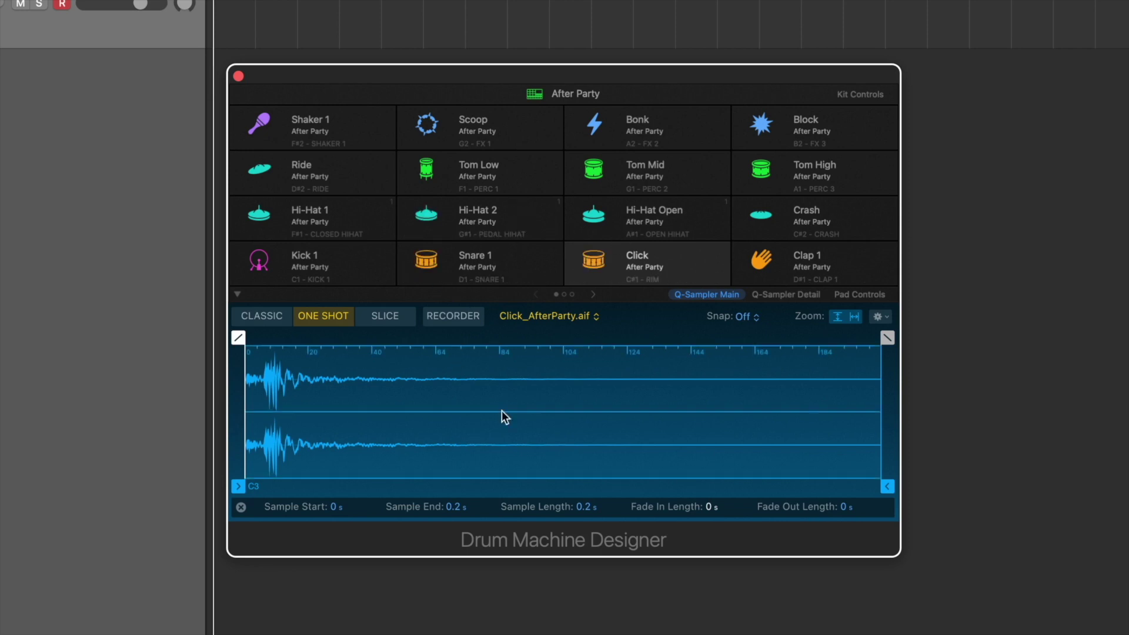
pyautogui.click(259, 262)
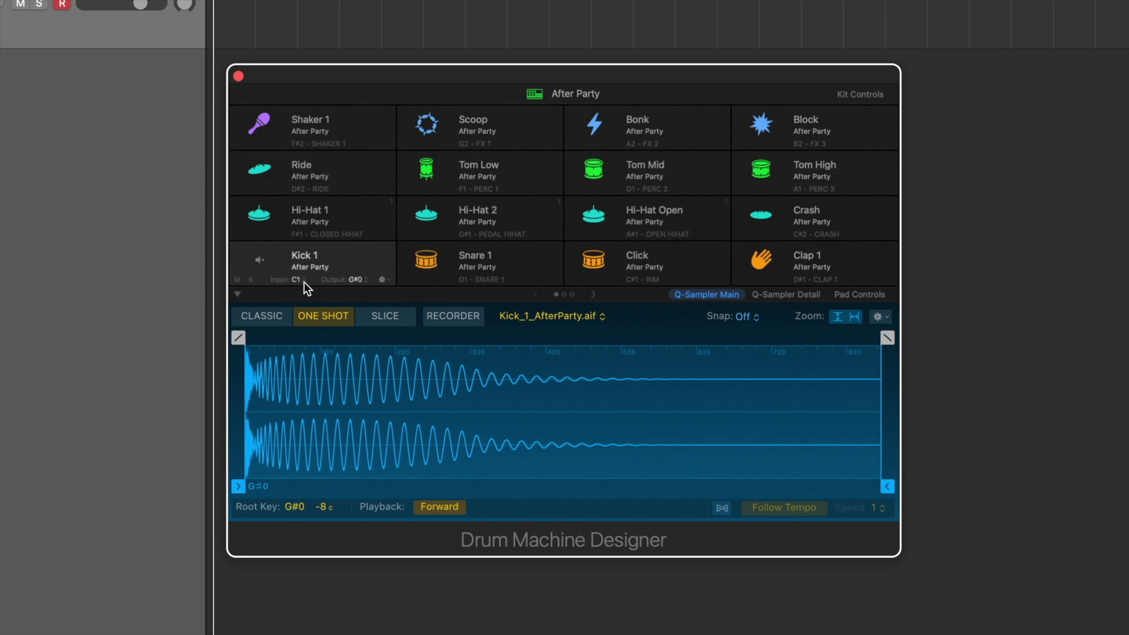
pyautogui.click(303, 281)
# - Move the Click pad onto Hi-Hat Open's slot, audition it, then restore the original layout
pyautogui.moveTo(284, 260)
pyautogui.moveTo(522, 277)
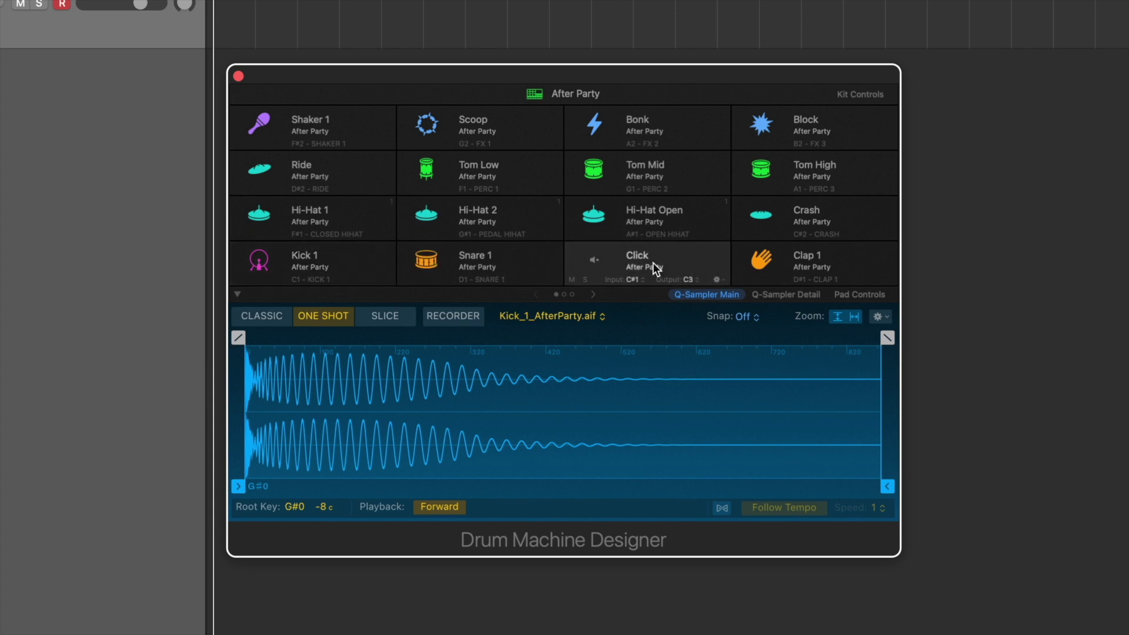
pyautogui.moveTo(653, 268); pyautogui.dragTo(657, 212)
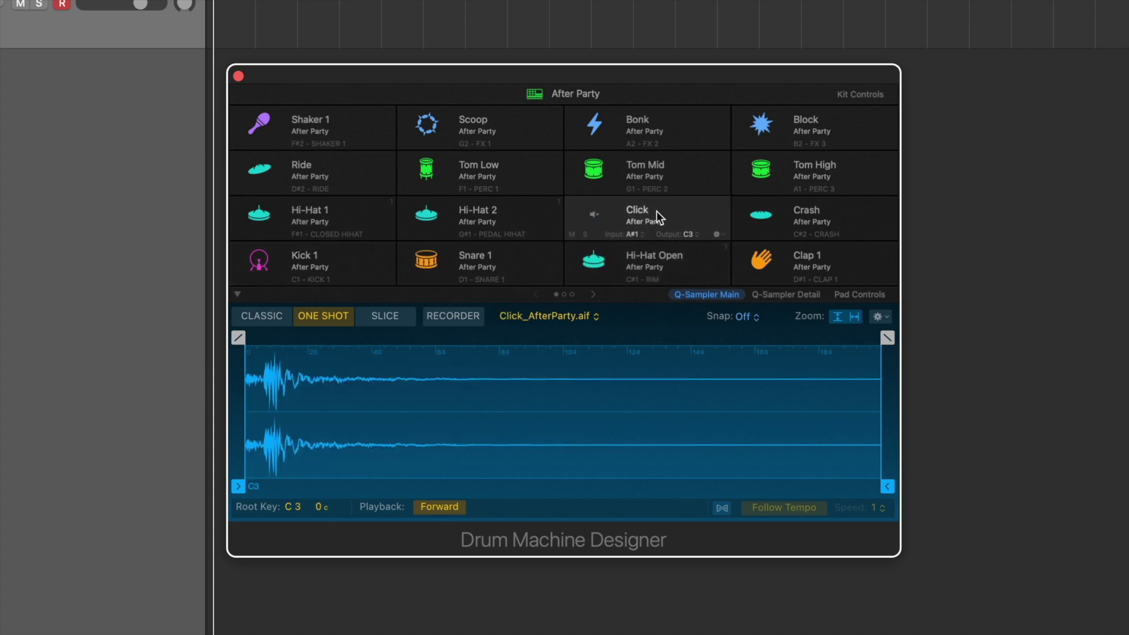
pyautogui.click(630, 237)
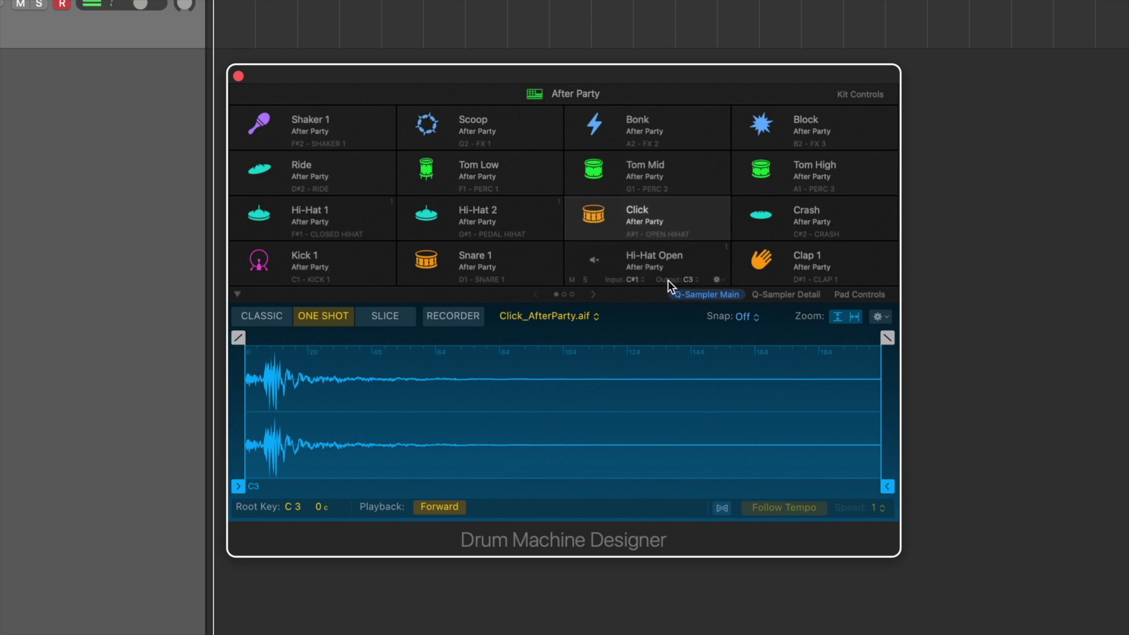
pyautogui.moveTo(667, 280); pyautogui.dragTo(658, 224)
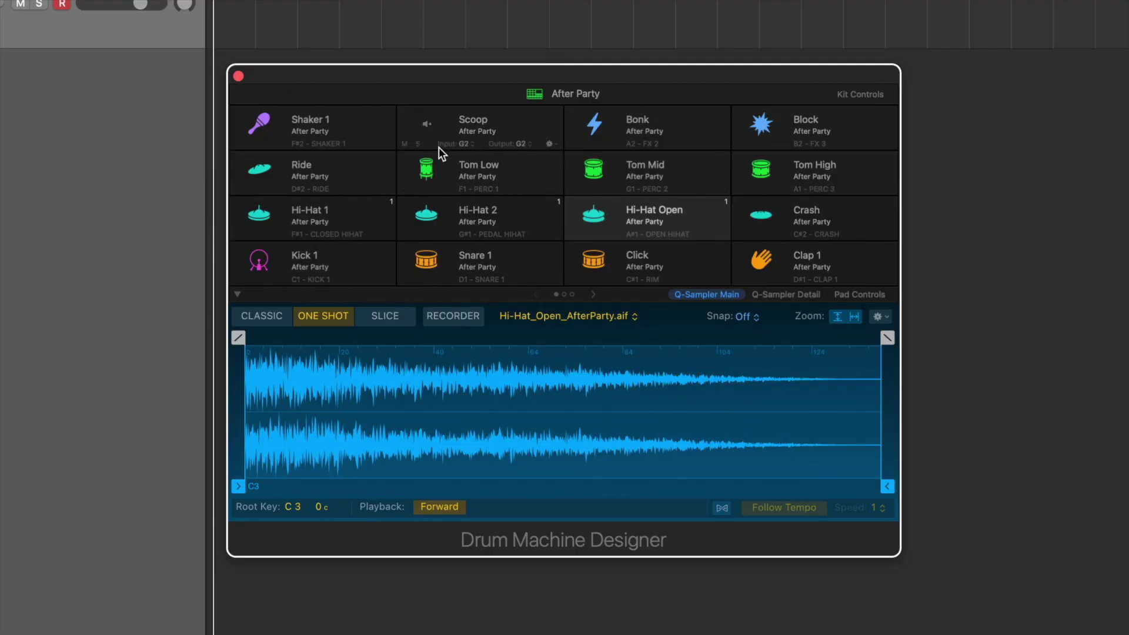
# - Audition the Scoop, Block, Bonk and Shaker 1 pads
pyautogui.click(429, 128)
pyautogui.click(757, 126)
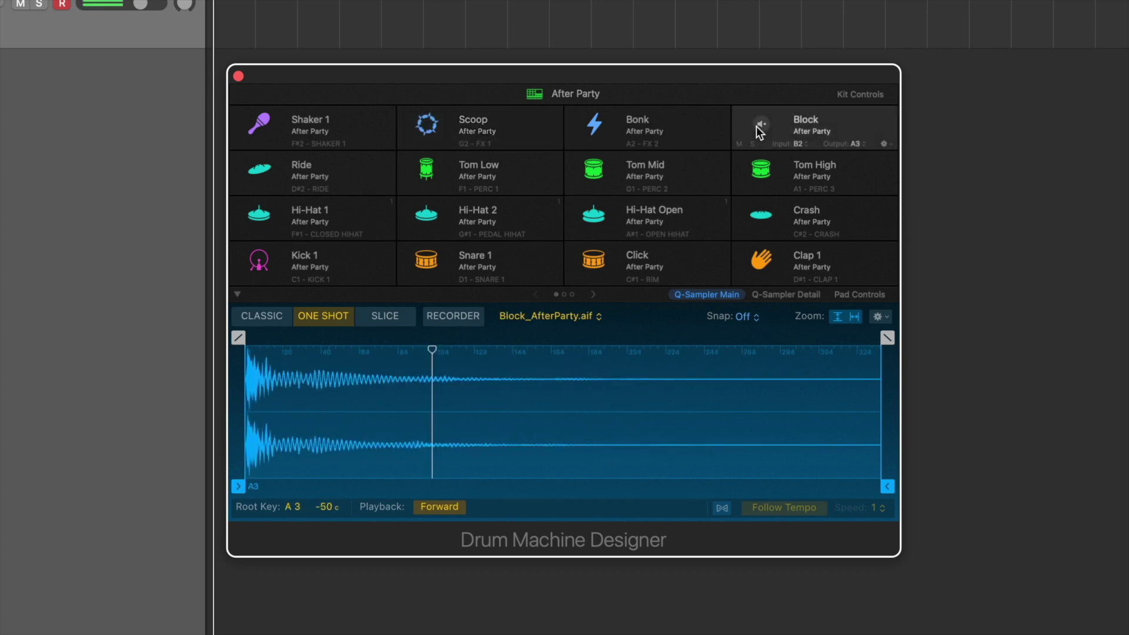
pyautogui.click(593, 126)
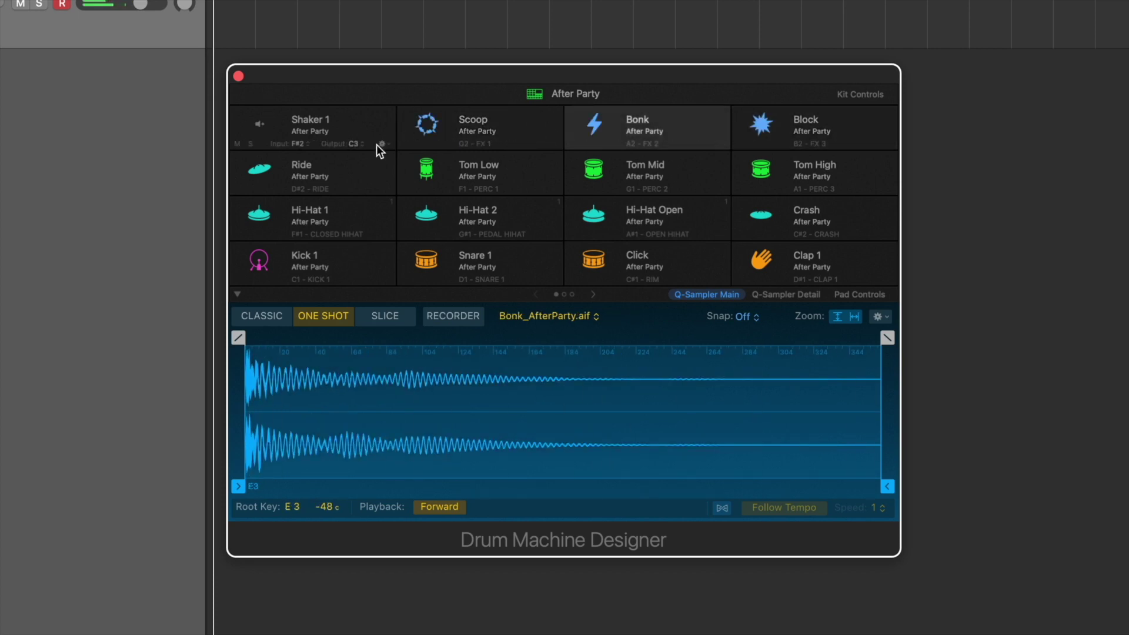
pyautogui.click(594, 125)
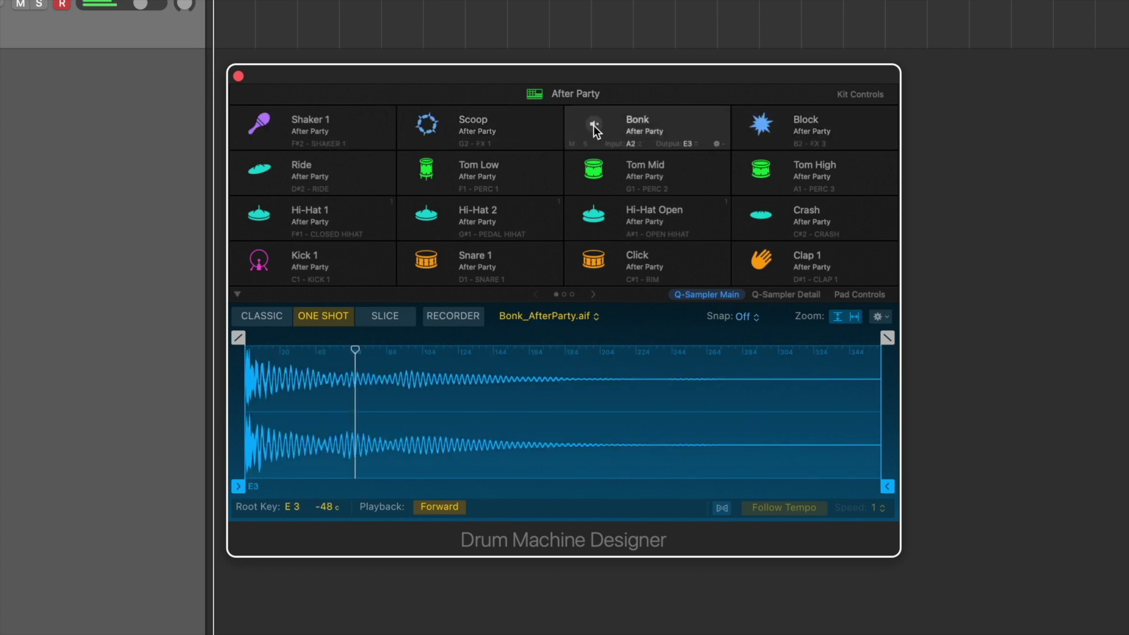
pyautogui.click(254, 124)
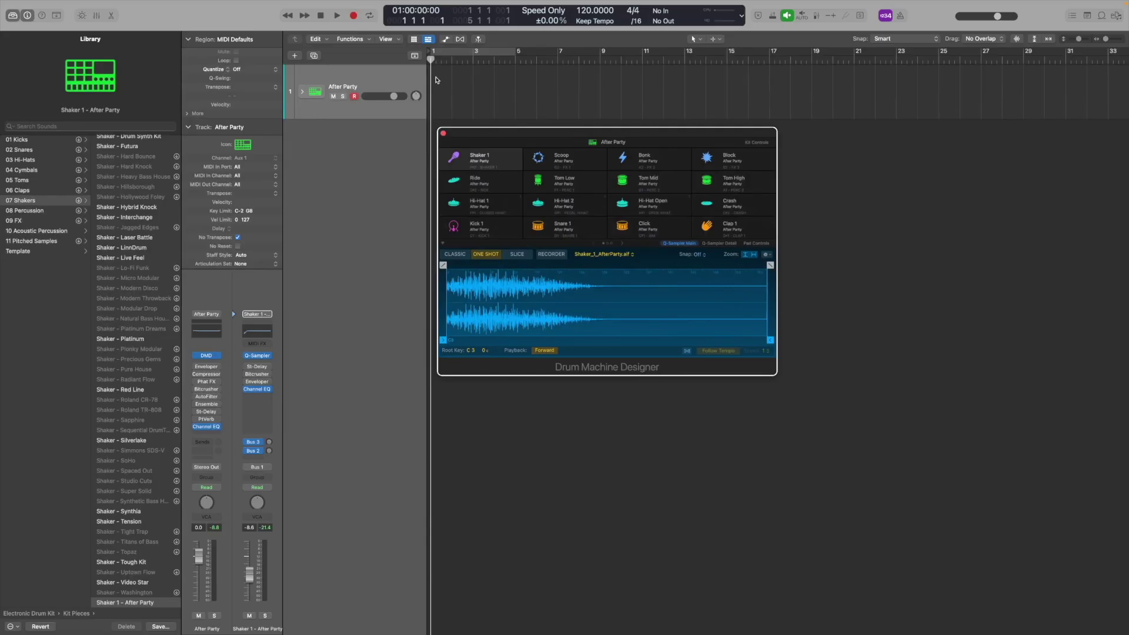
# - Create a pattern region on the drum track and enlarge the Step Sequencer editor
pyautogui.rightClick(437, 78)
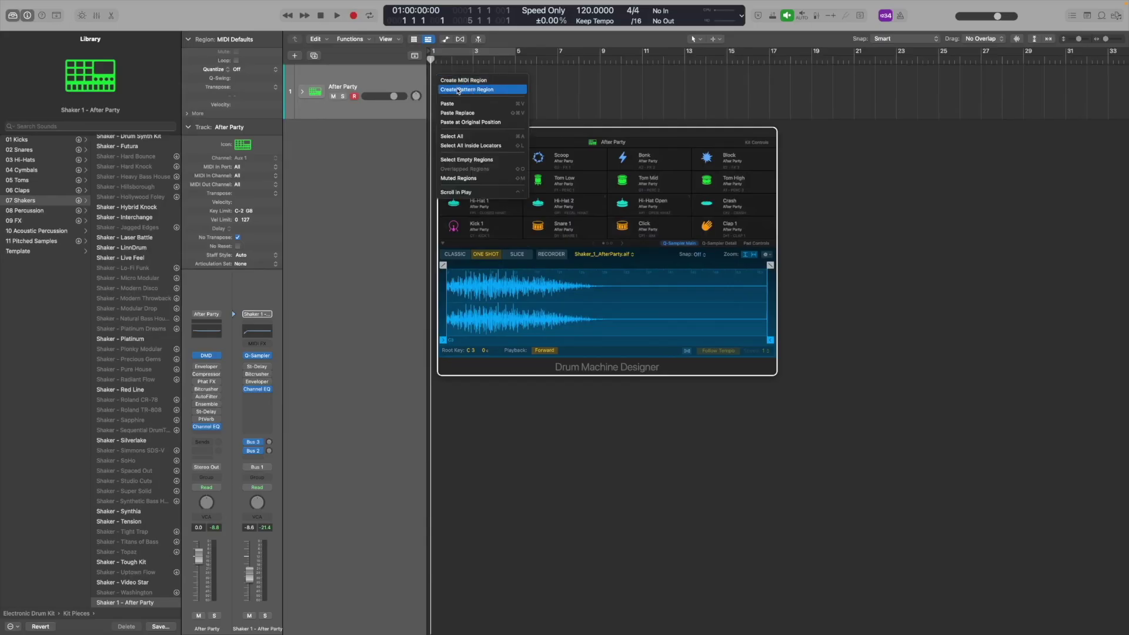
pyautogui.click(458, 90)
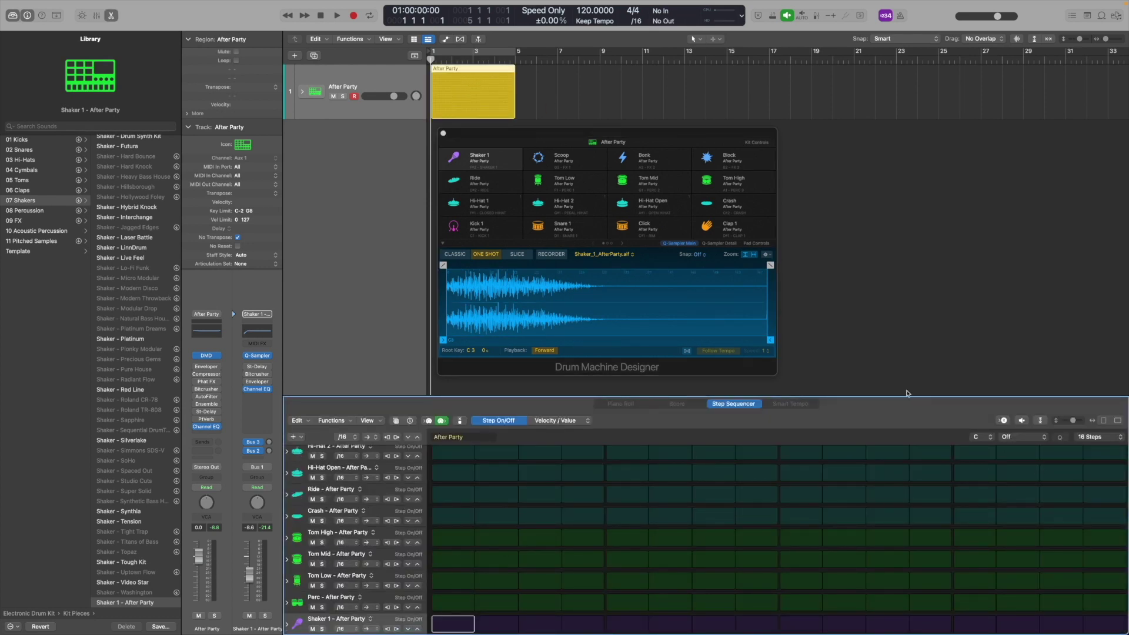
pyautogui.moveTo(890, 396); pyautogui.dragTo(880, 235)
pyautogui.moveTo(477, 148); pyautogui.dragTo(750, 50)
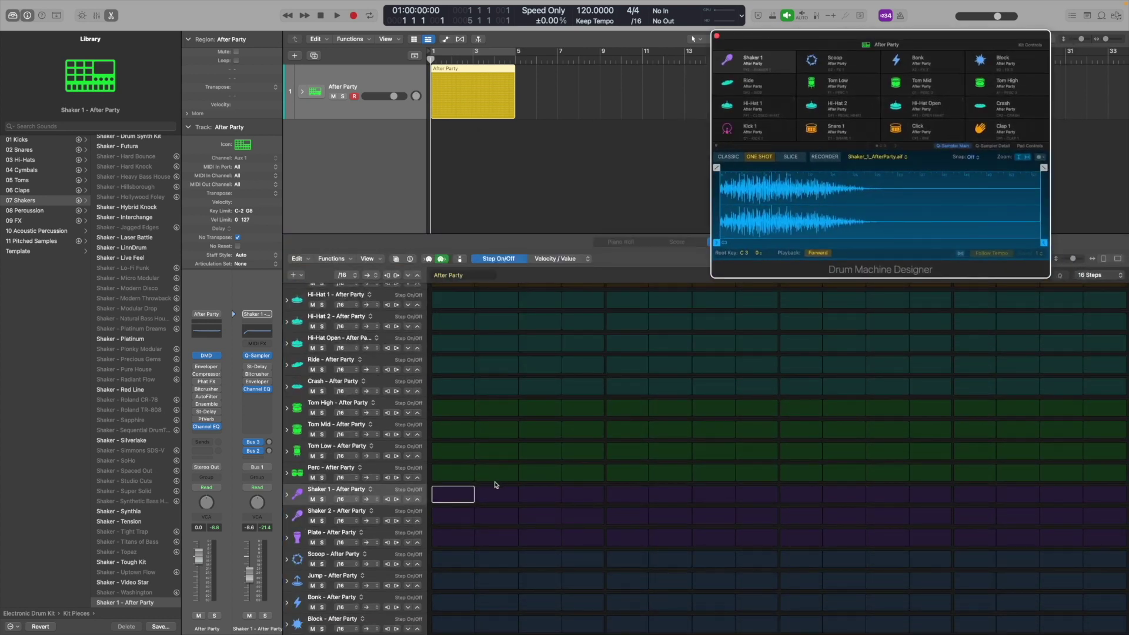
pyautogui.scroll(5, 454, 476)
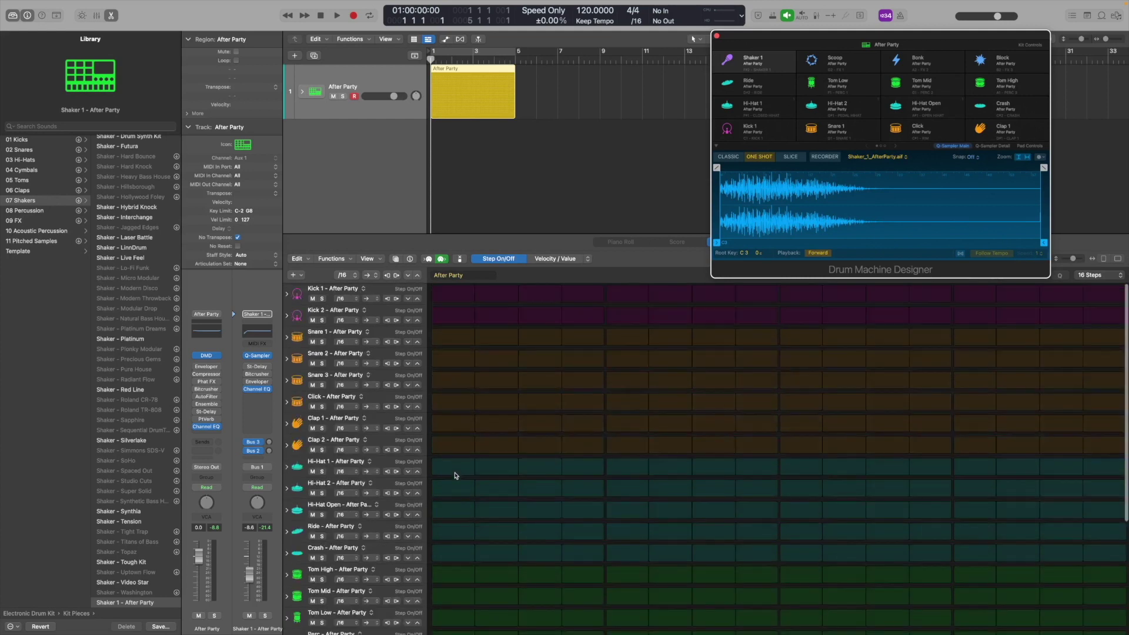
# - Enter Kick 1 on steps 1, 5, 9, 13 and Snare 1 on steps 5 and 13
pyautogui.click(457, 297)
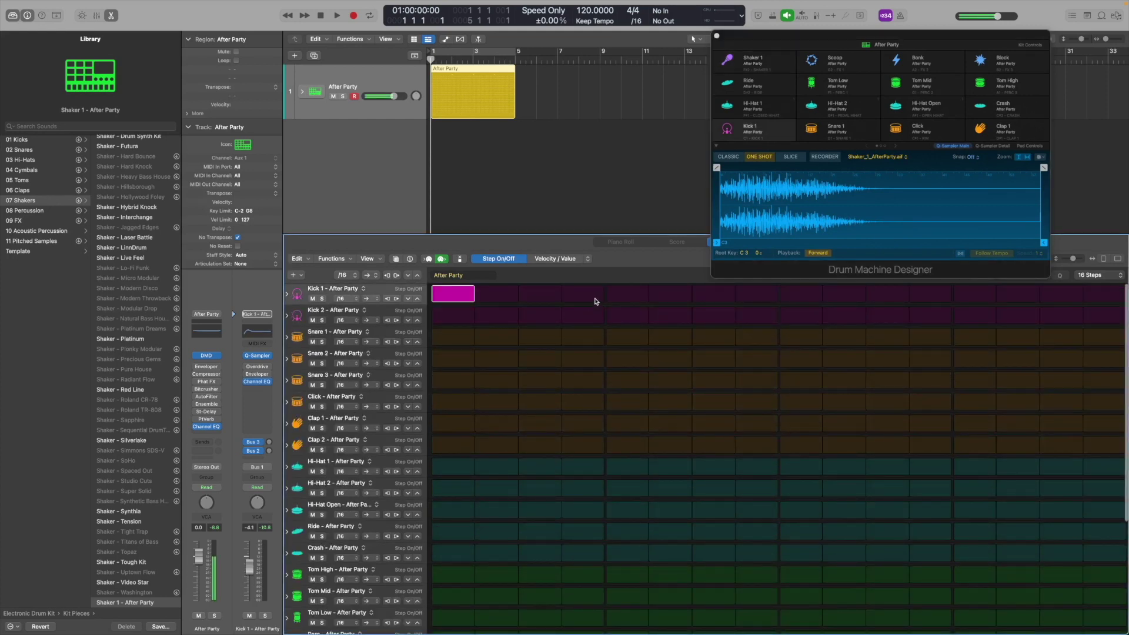
pyautogui.click(627, 294)
pyautogui.click(801, 294)
pyautogui.click(975, 294)
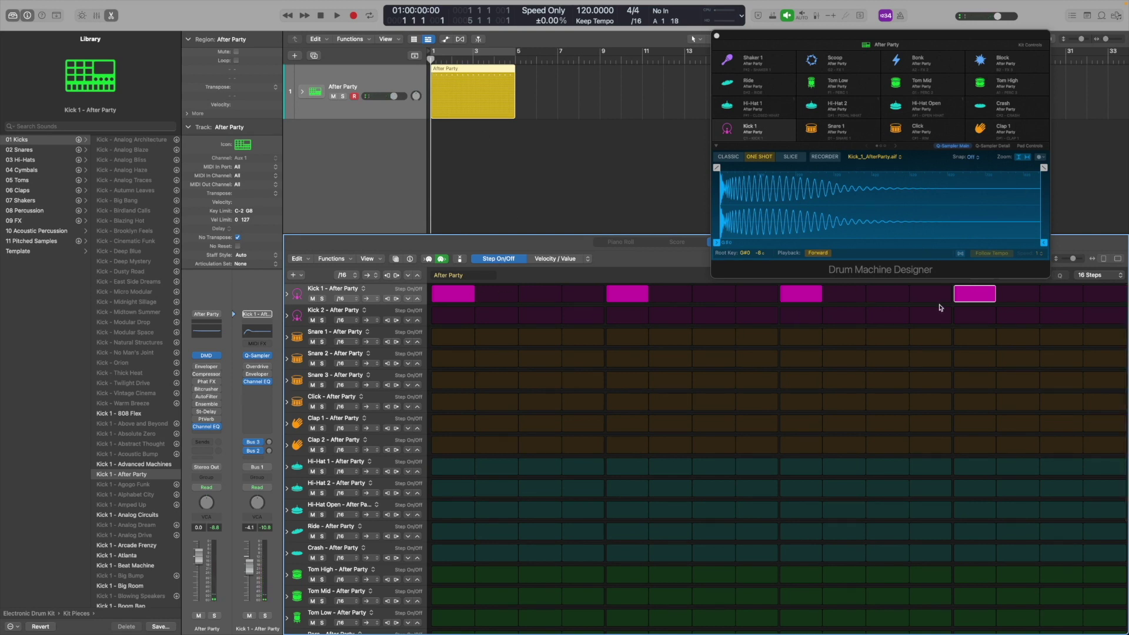
pyautogui.click(627, 338)
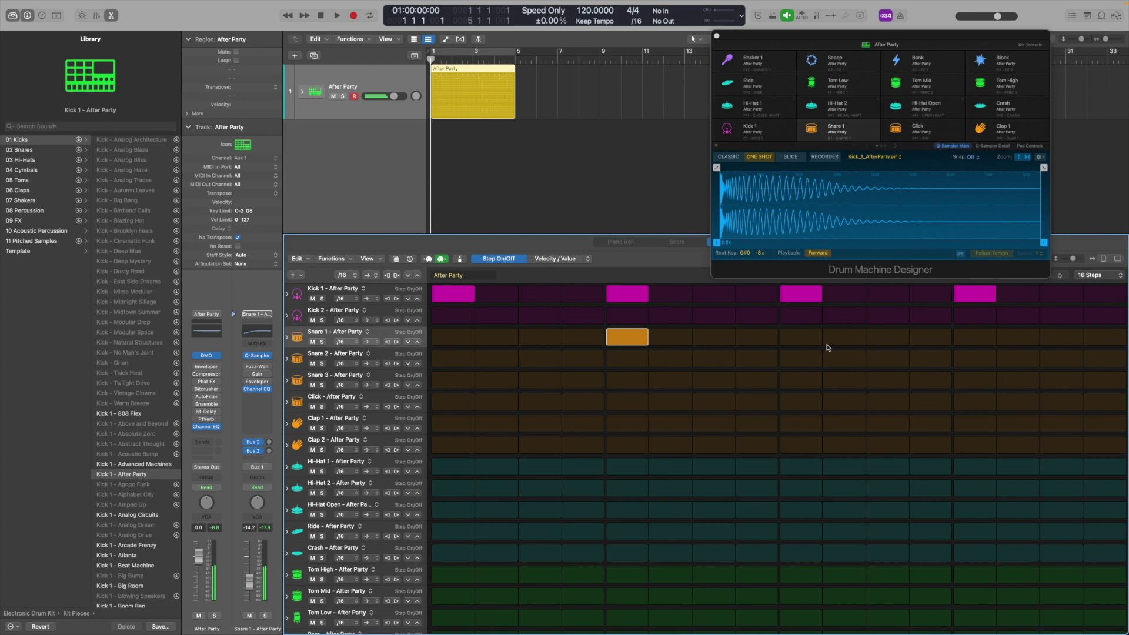
pyautogui.click(955, 339)
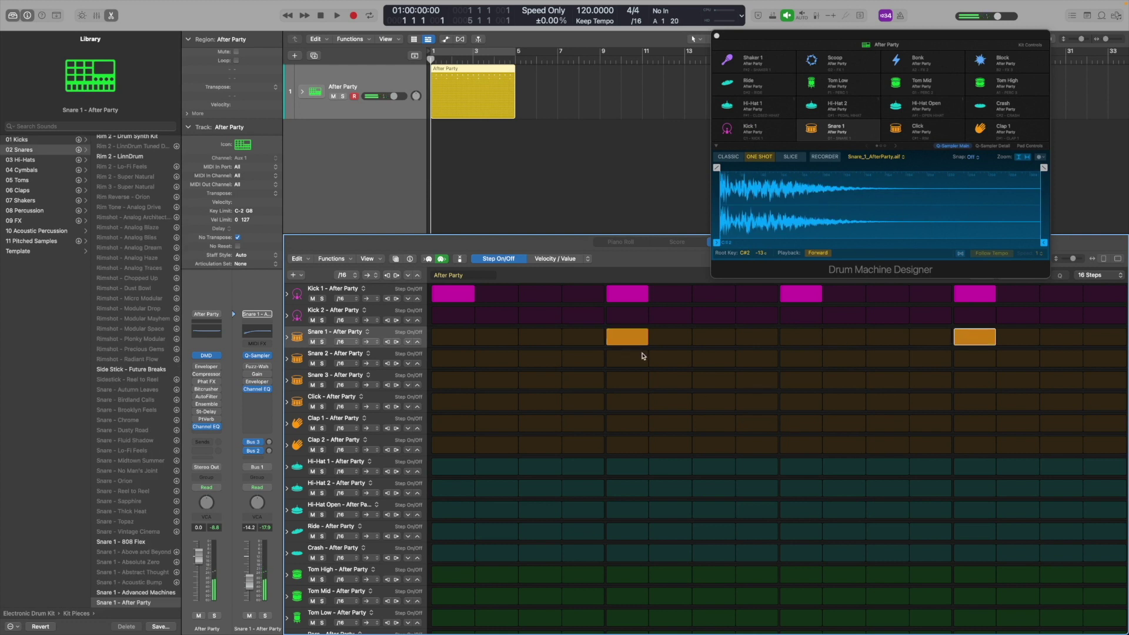
# - Add Hi-Hat 1 on steps 3, 7, 11 and 15, then play and stop the beat
pyautogui.click(540, 469)
pyautogui.click(728, 470)
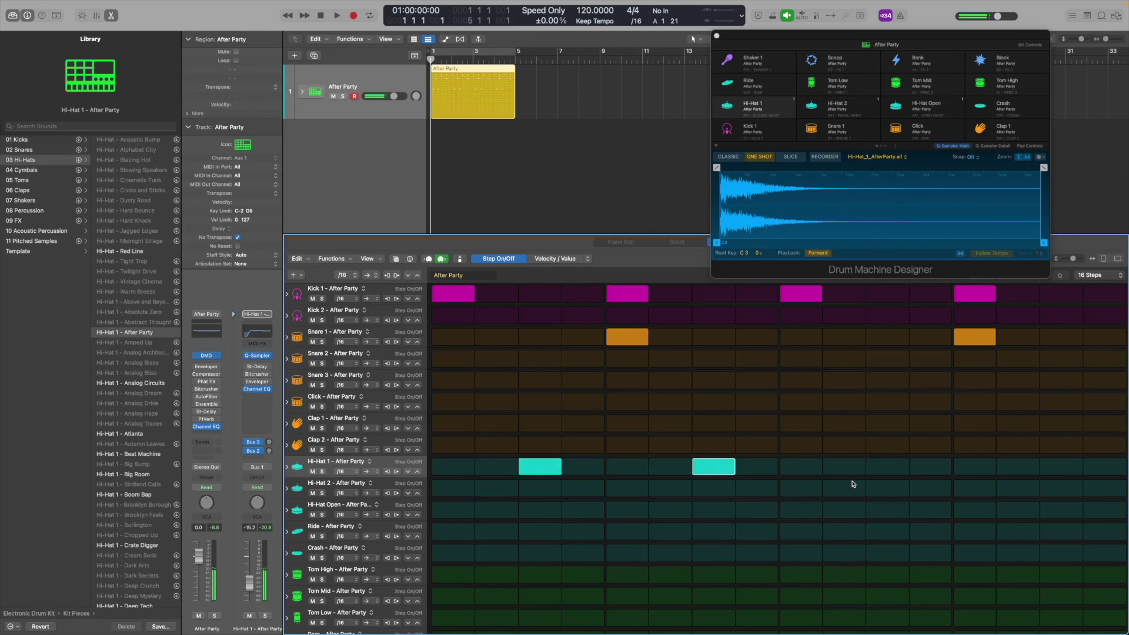
pyautogui.click(886, 469)
pyautogui.click(1061, 467)
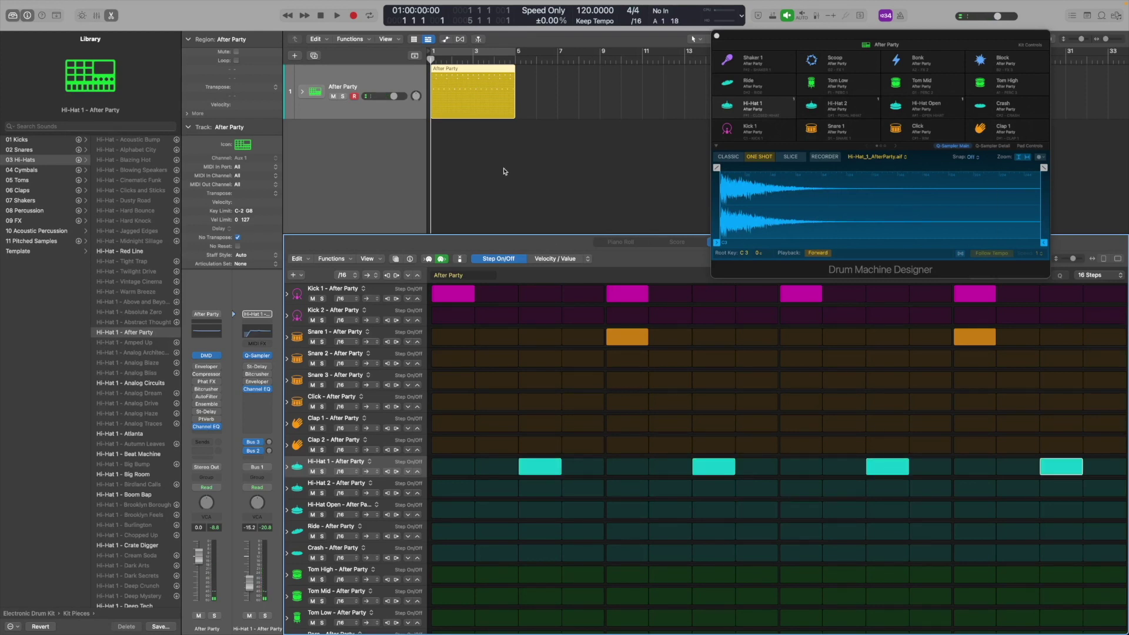
pyautogui.press('space')
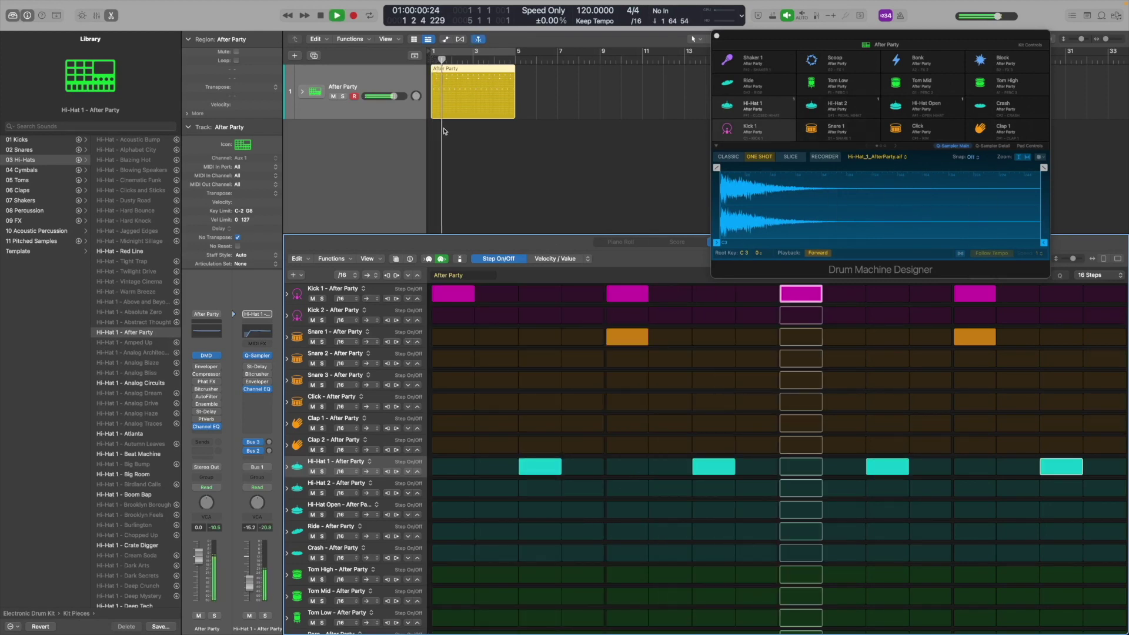
pyautogui.press('space')
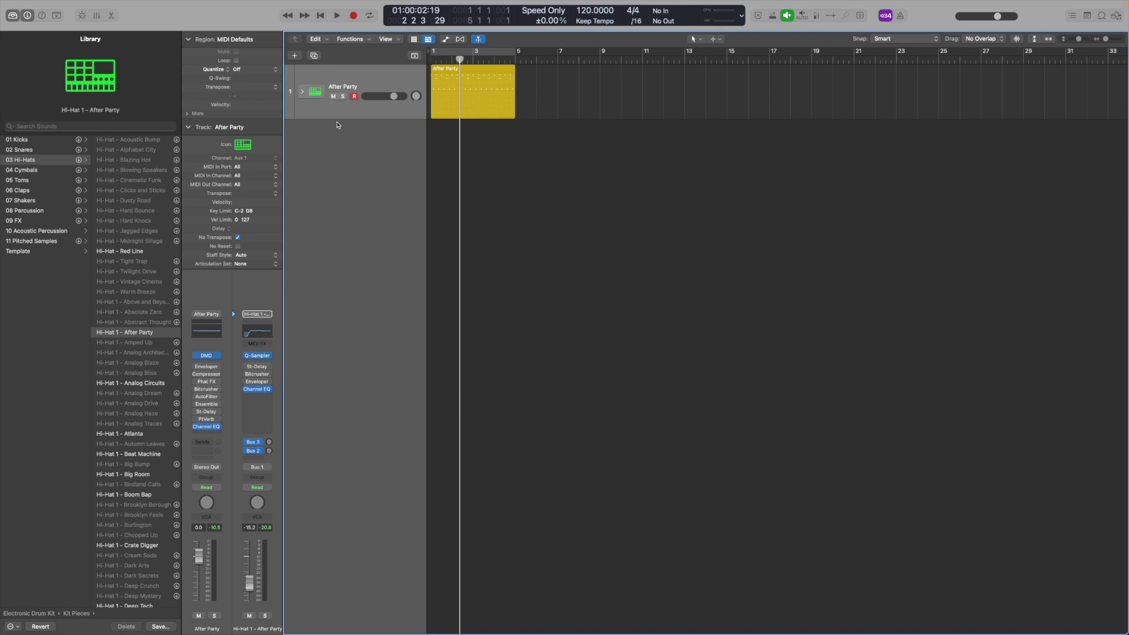
# - Expand the After Party stack, select Kick 1, and open its Quick Sampler with Kick_1_AfterParty.aif
pyautogui.click(301, 91)
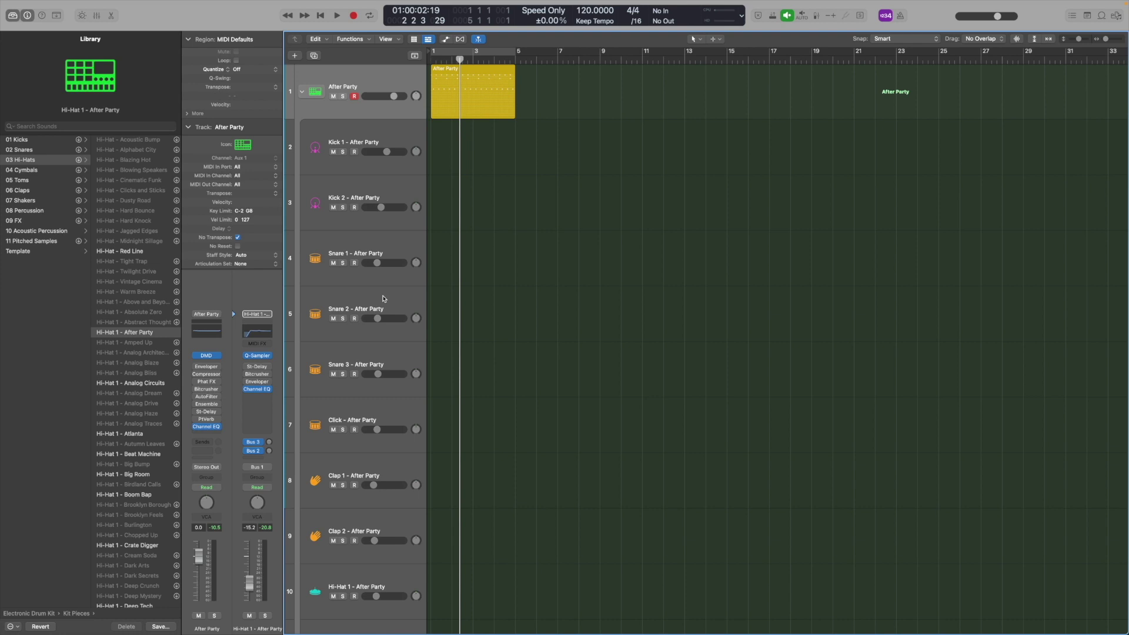
pyautogui.scroll(-5, 394, 410)
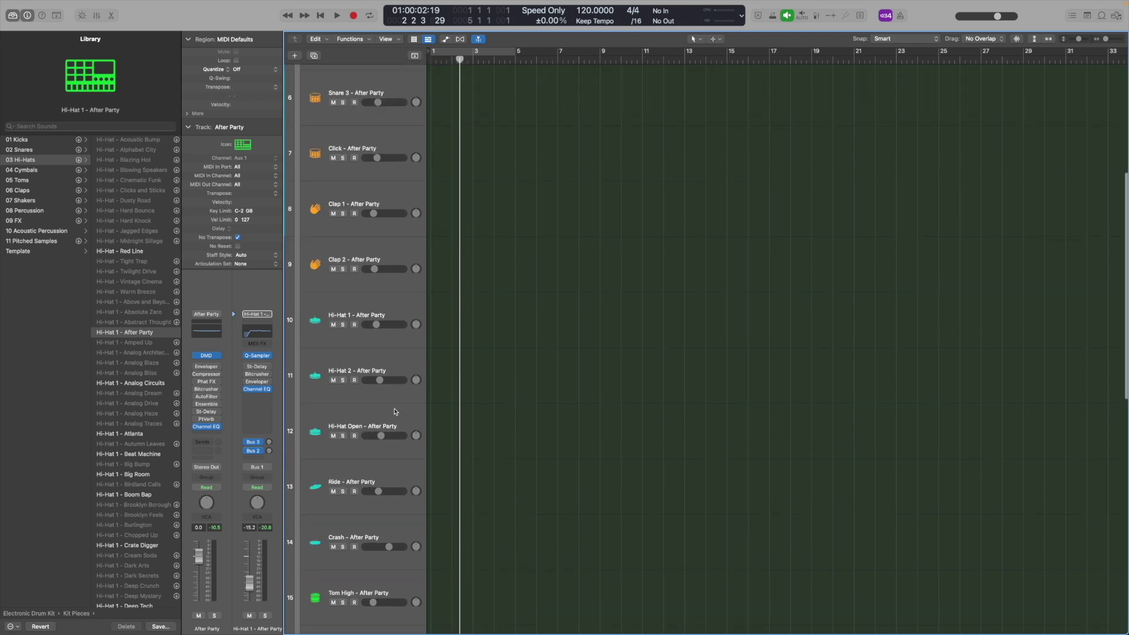
pyautogui.scroll(5, 394, 410)
pyautogui.click(394, 134)
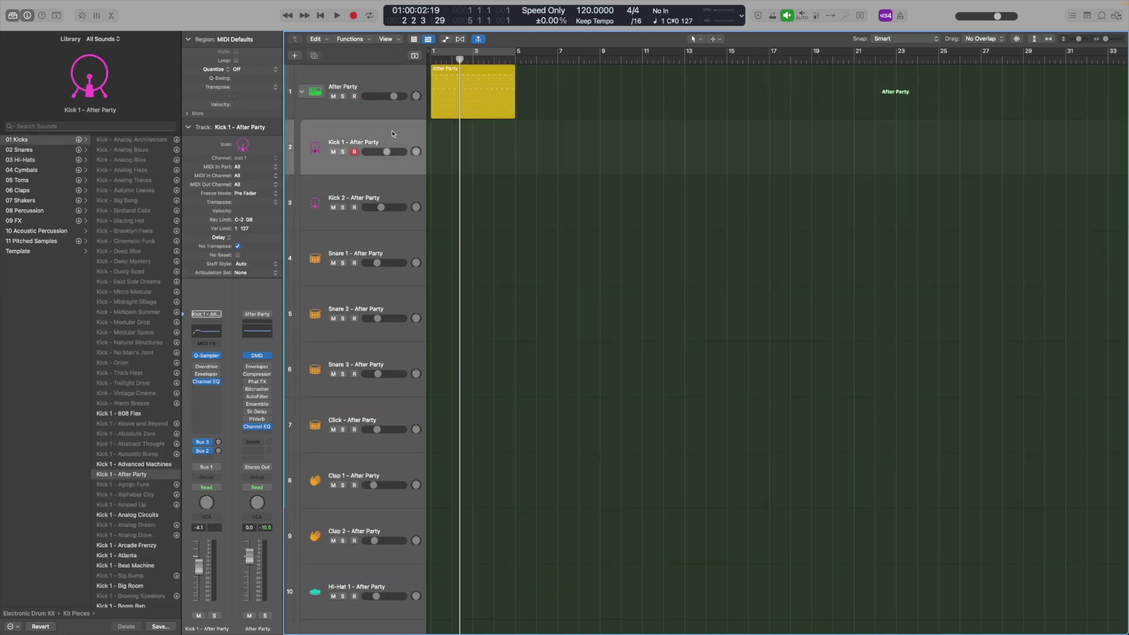
pyautogui.click(223, 358)
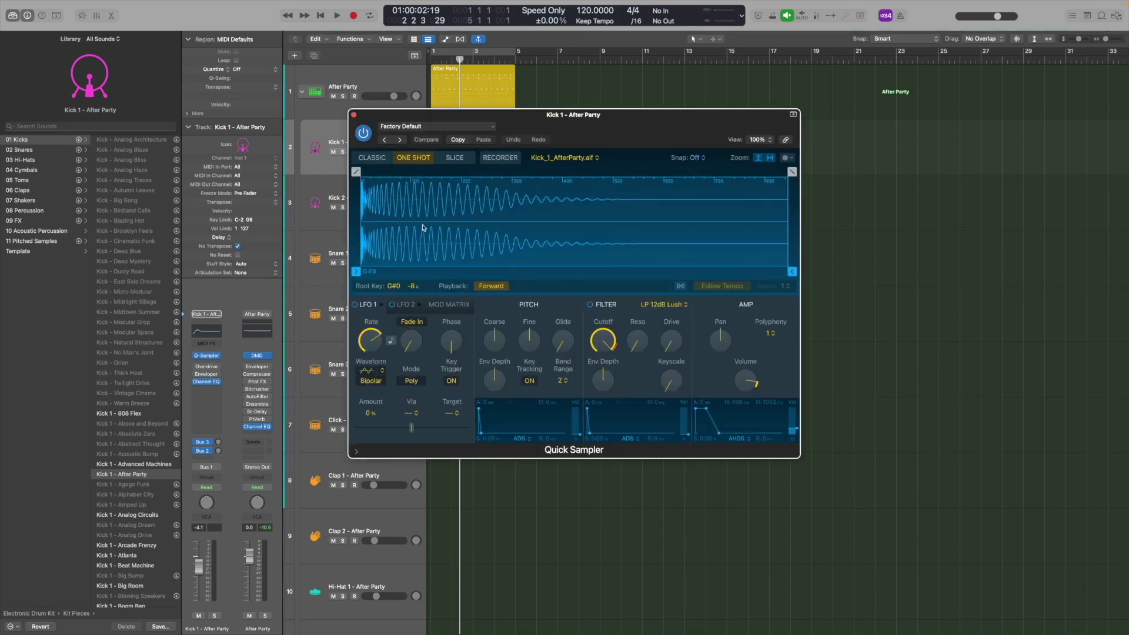
# - Show Kick 1's sample in the kit's Drum Machine Designer and close the separate Quick Sampler window
pyautogui.press('Up')
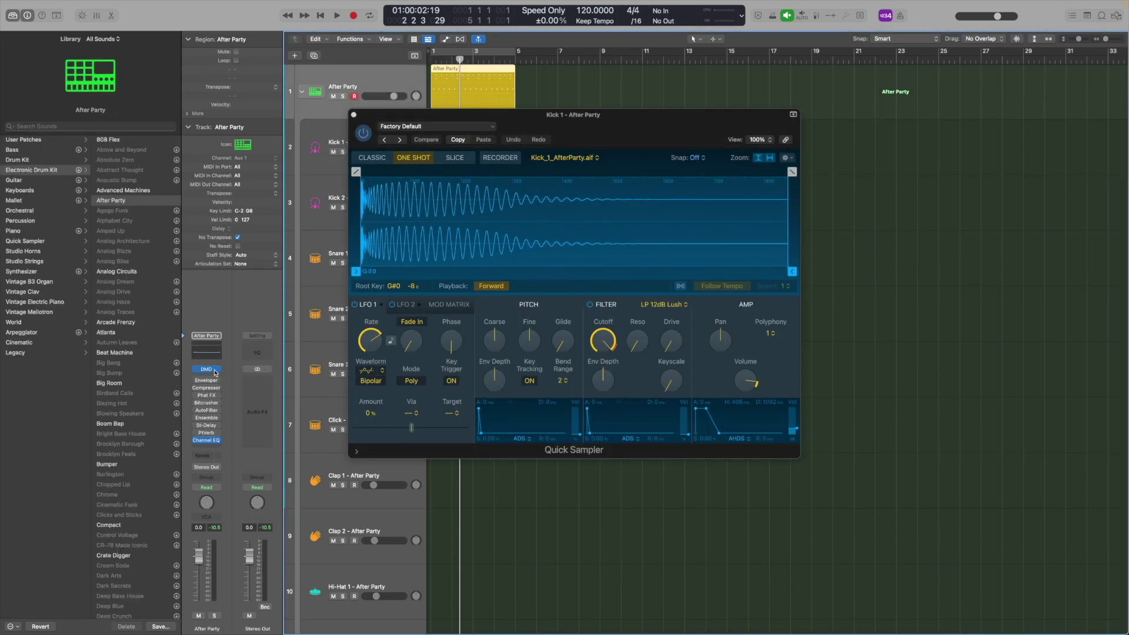
pyautogui.click(211, 370)
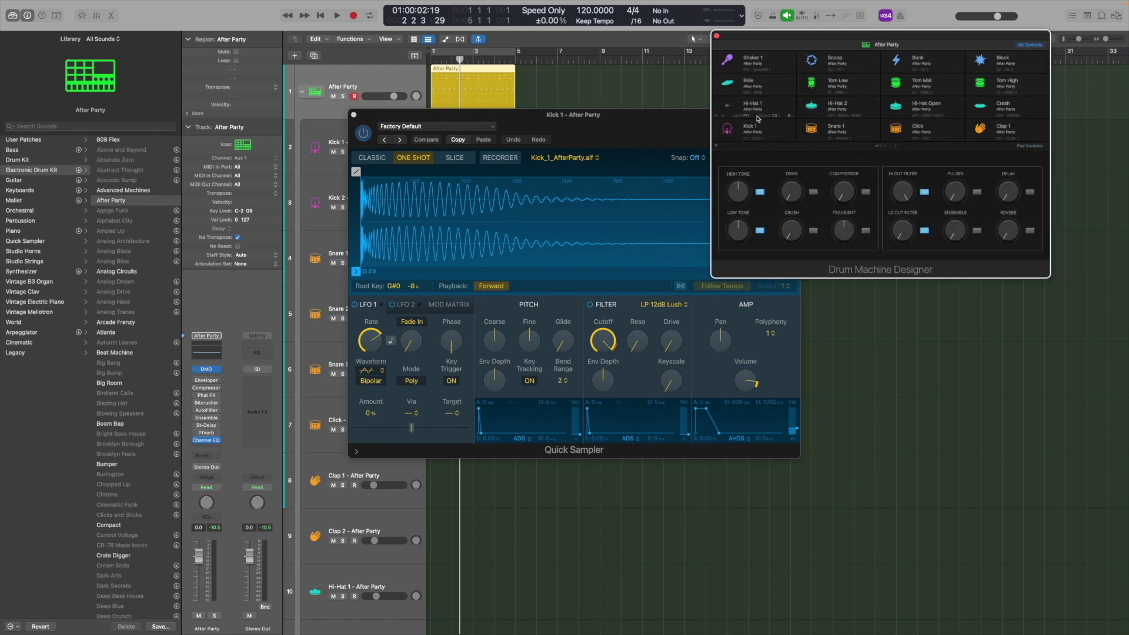
pyautogui.click(728, 131)
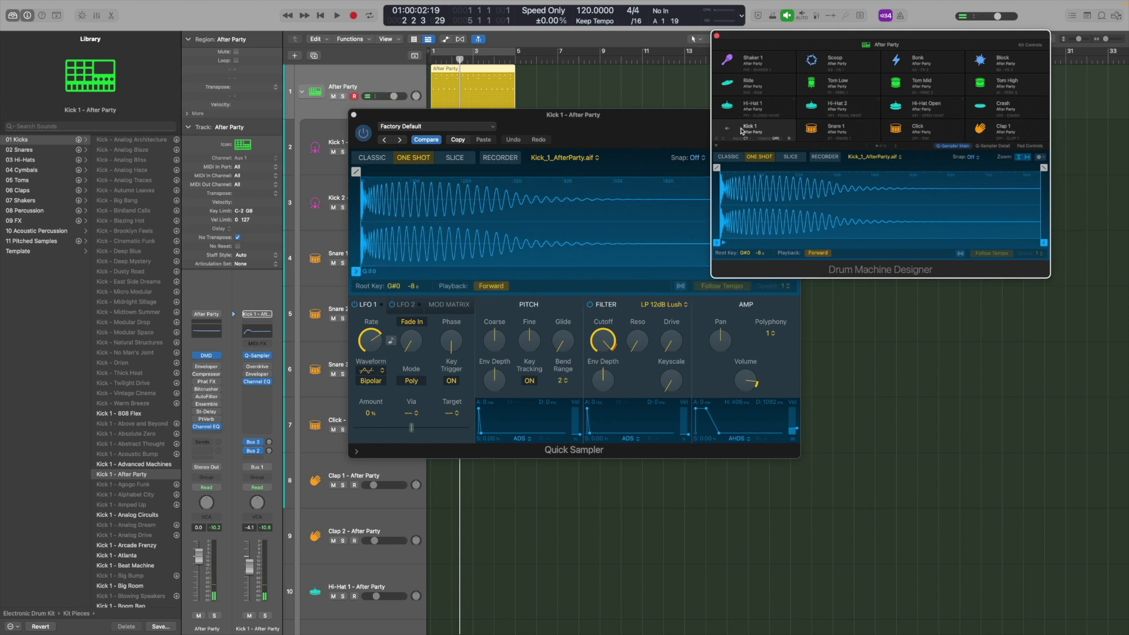
pyautogui.click(326, 133)
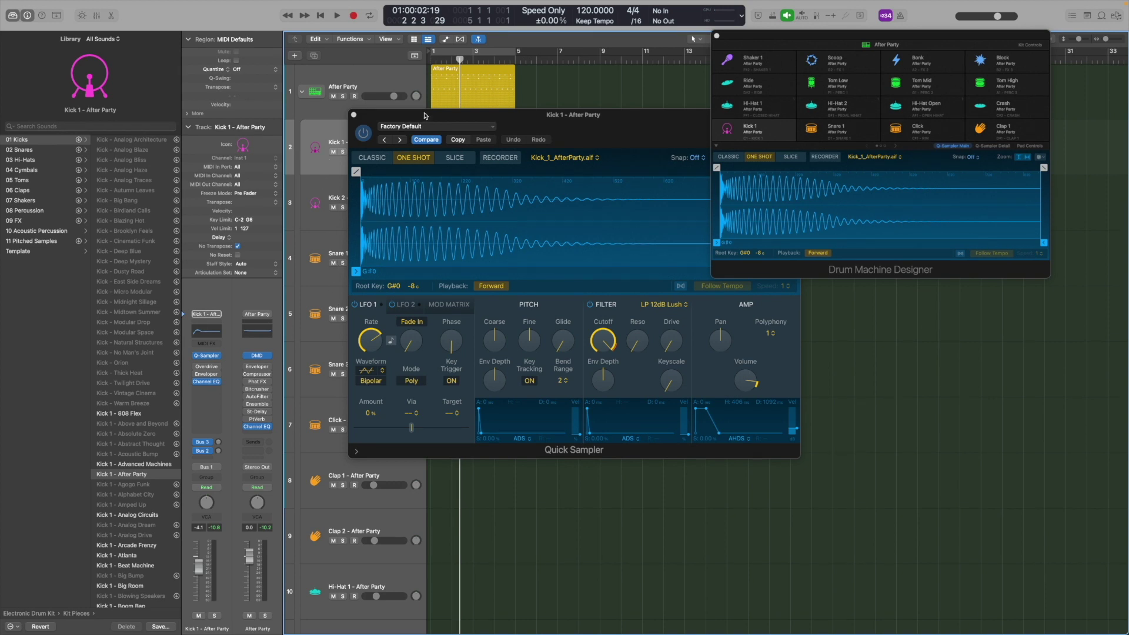
pyautogui.click(354, 115)
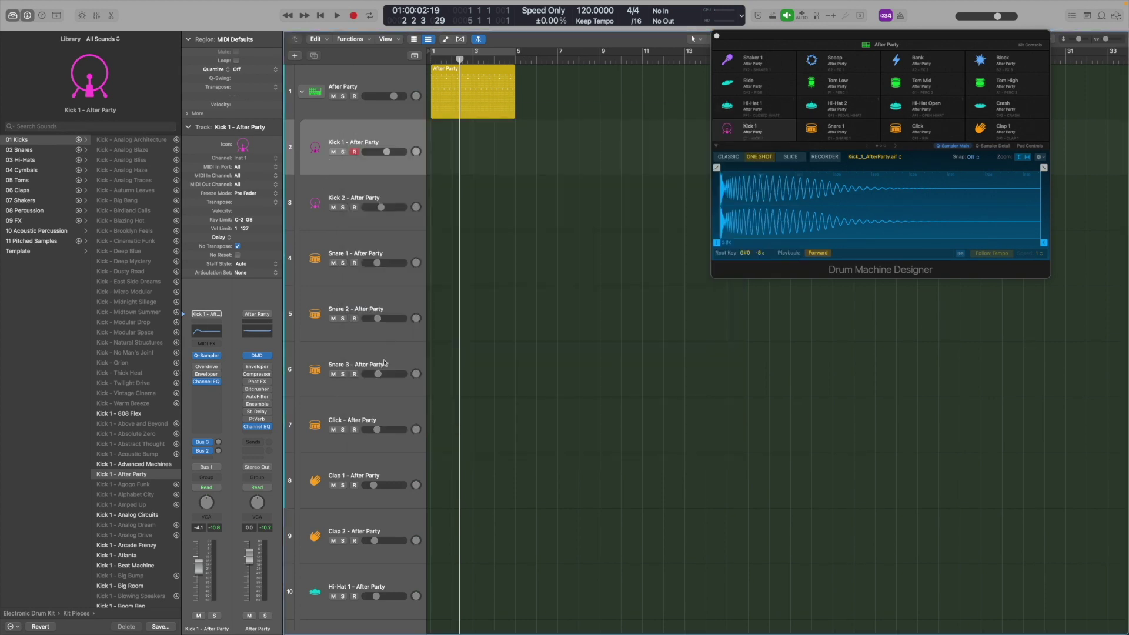
# - Insert a Raum reverb after Snare 1's Channel EQ and audition the snare pad
pyautogui.click(377, 241)
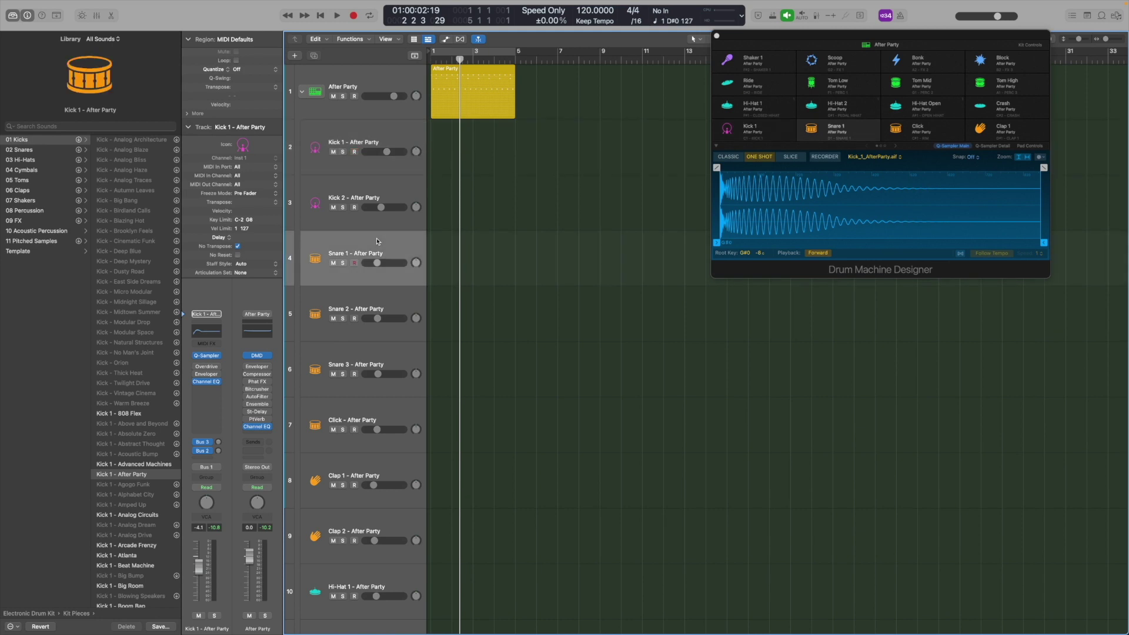
pyautogui.click(811, 130)
pyautogui.click(811, 131)
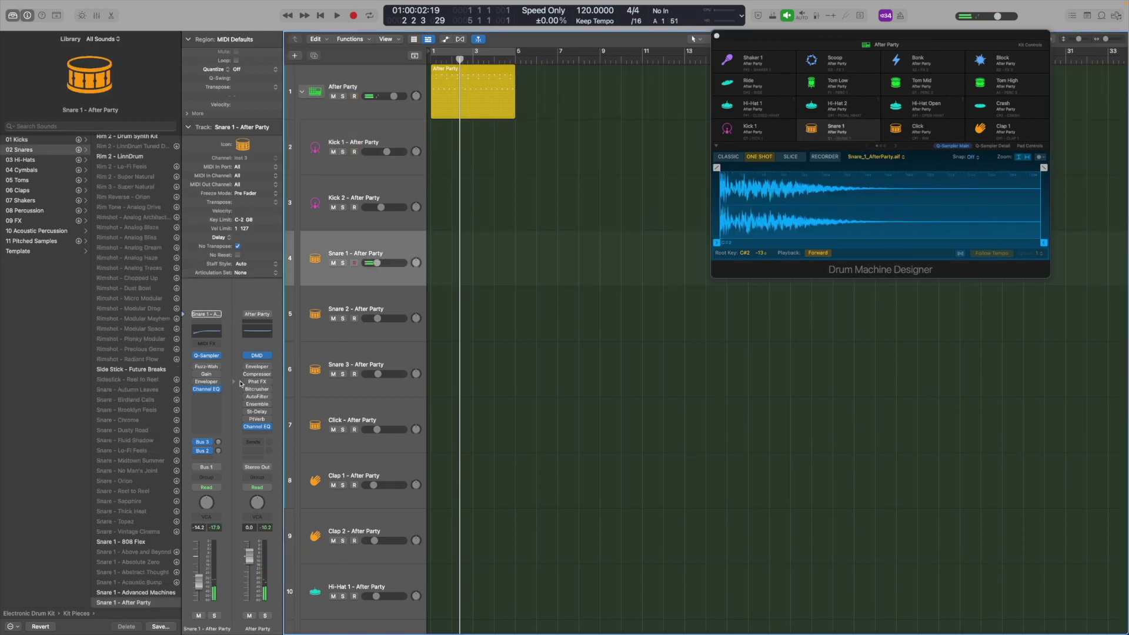
pyautogui.click(210, 400)
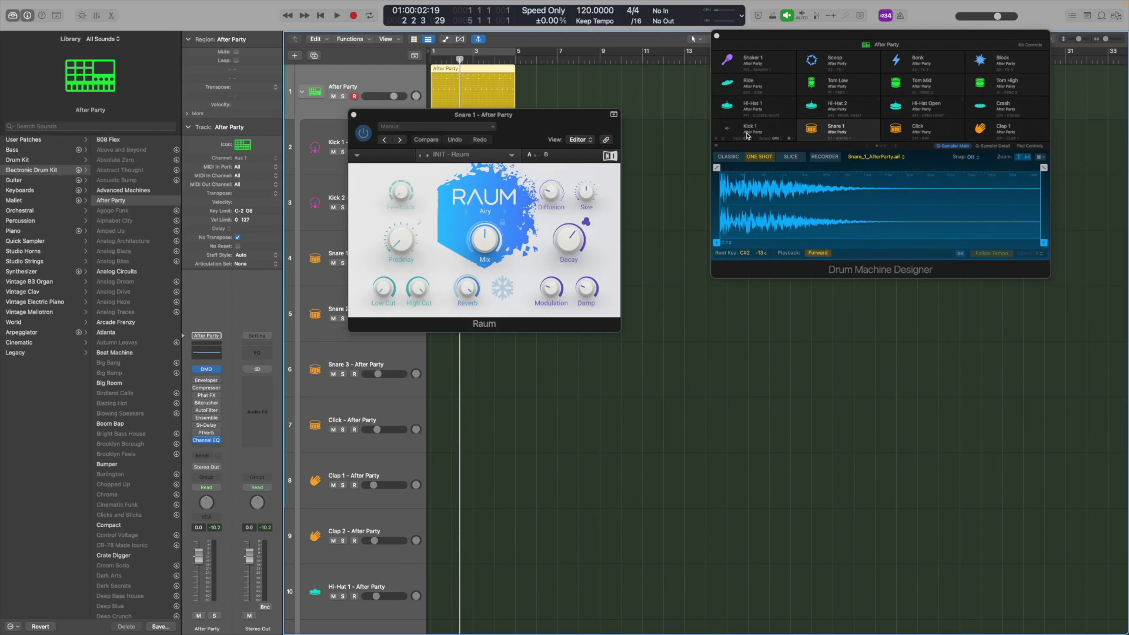
pyautogui.click(813, 130)
pyautogui.click(812, 131)
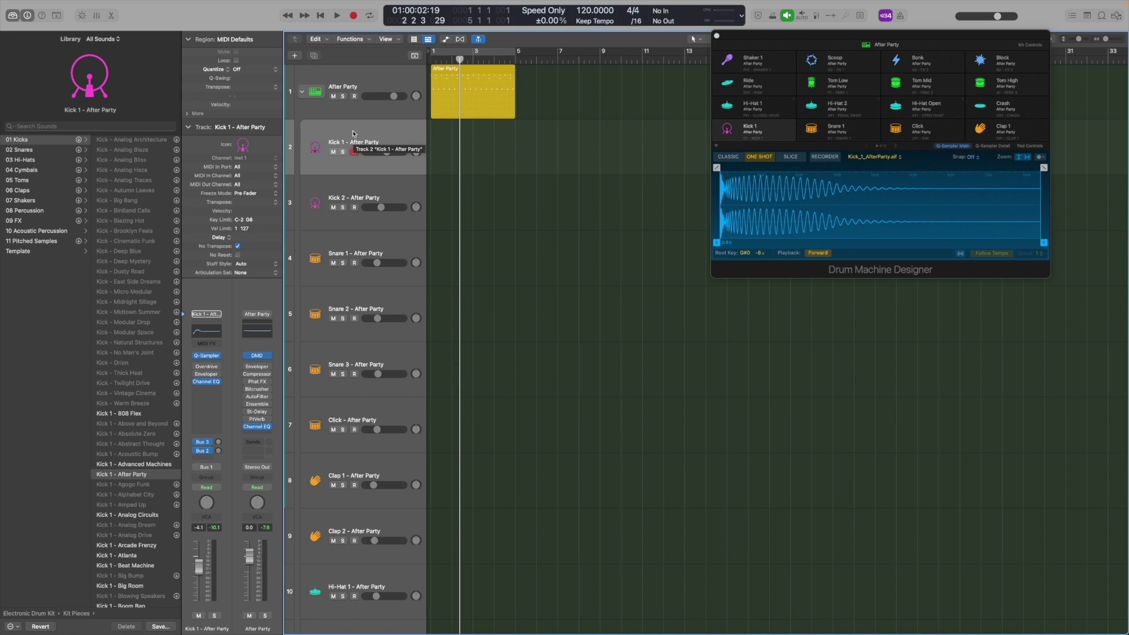
# - Pan Clap 1 to the right and Clap 2 right to +23
pyautogui.click(388, 248)
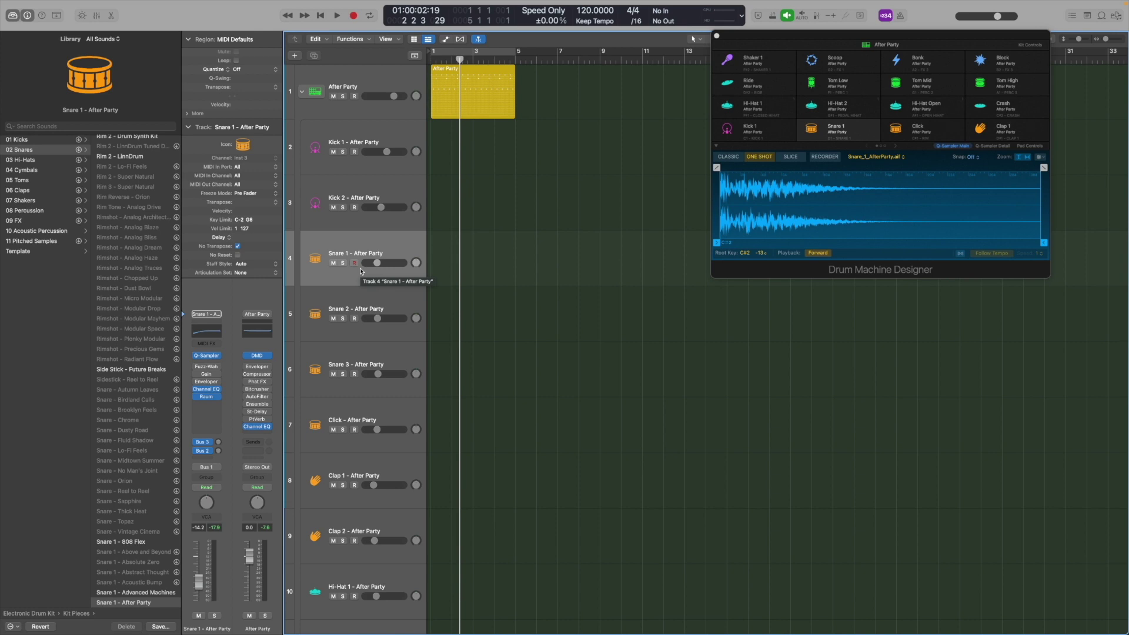
pyautogui.scroll(-3, 361, 271)
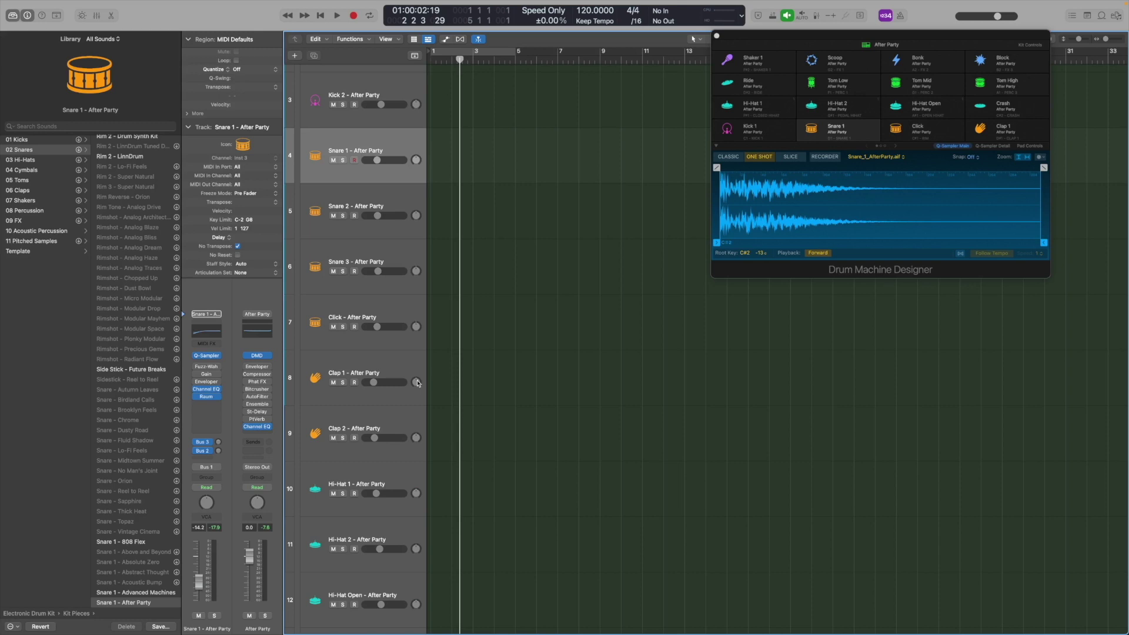
pyautogui.moveTo(418, 383); pyautogui.dragTo(419, 379)
pyautogui.moveTo(419, 439); pyautogui.dragTo(422, 431)
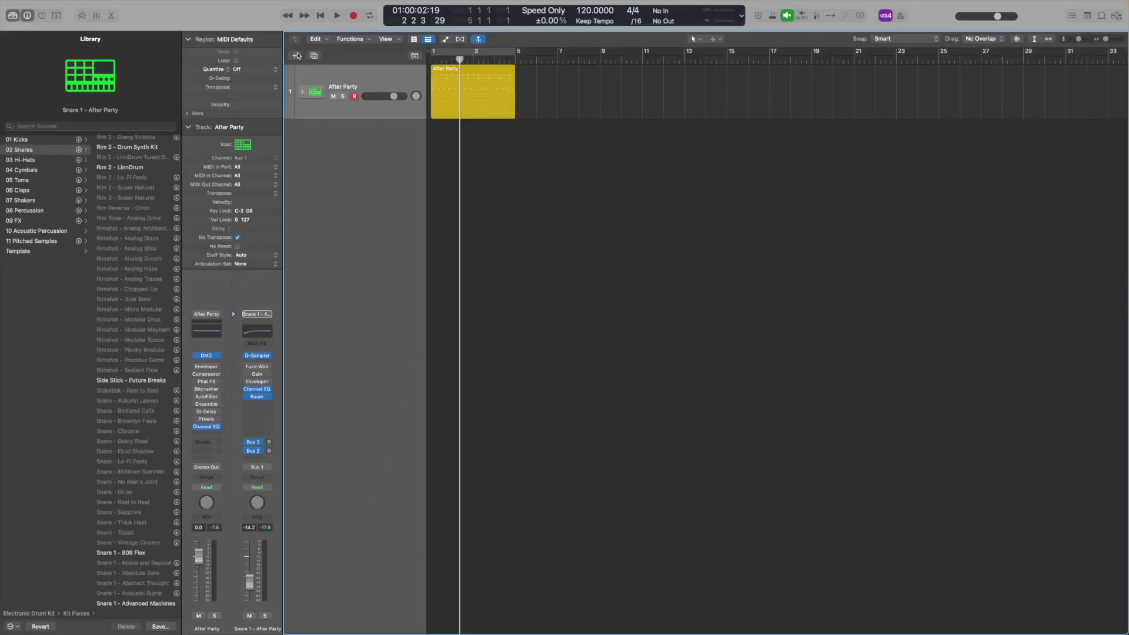
# - Create a new software instrument track, Inst 25, and bring up its Instrument plug-in menu
pyautogui.click(296, 55)
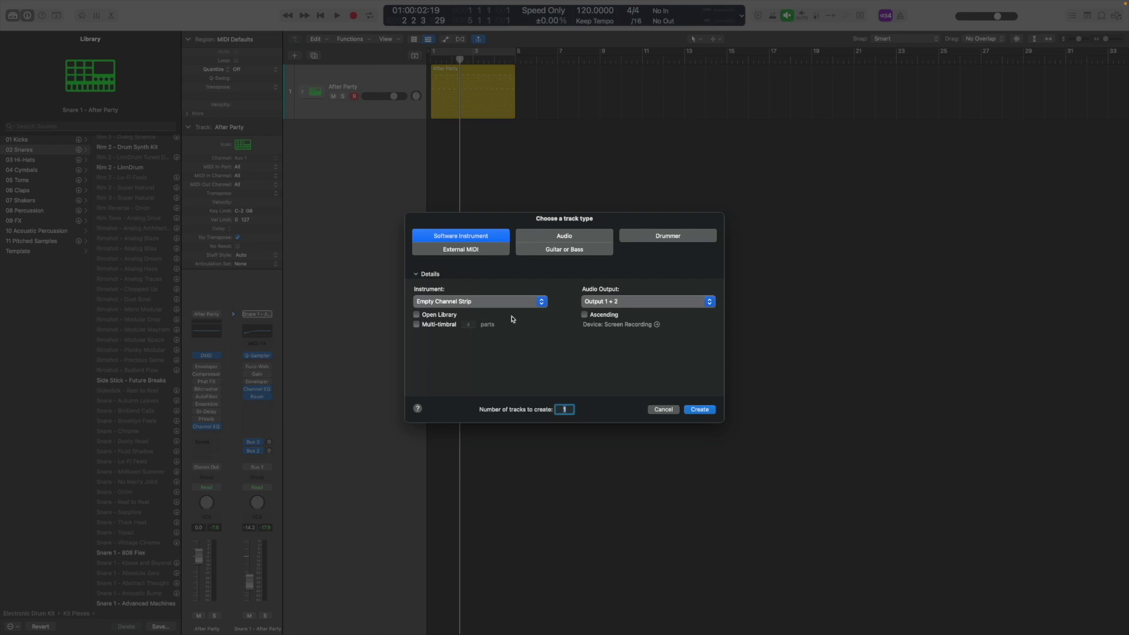
pyautogui.click(697, 409)
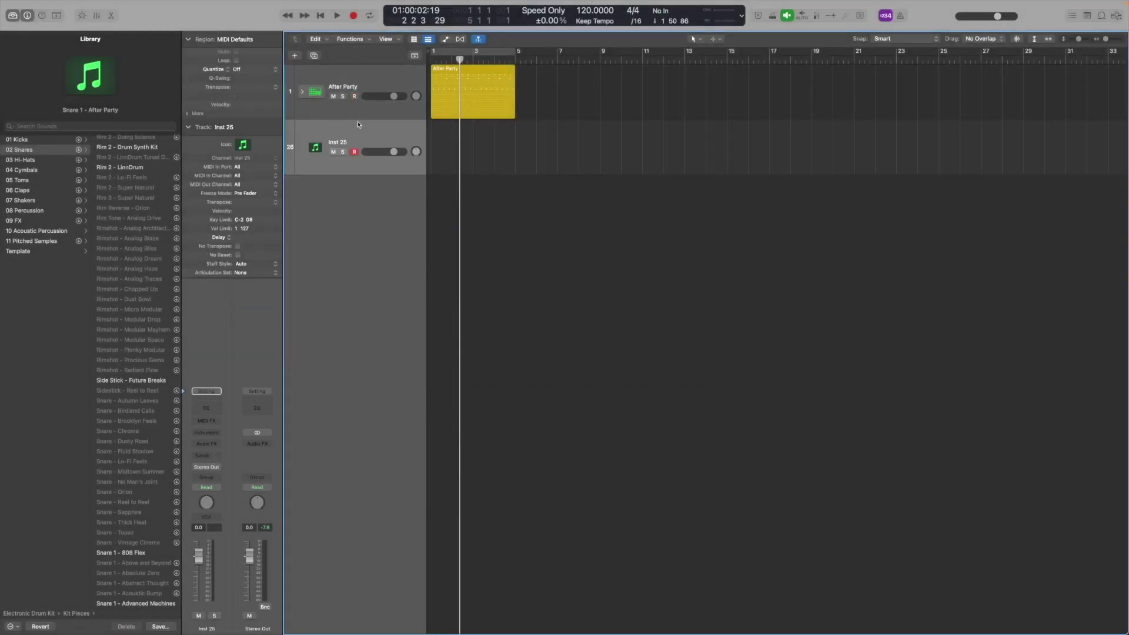
pyautogui.click(205, 434)
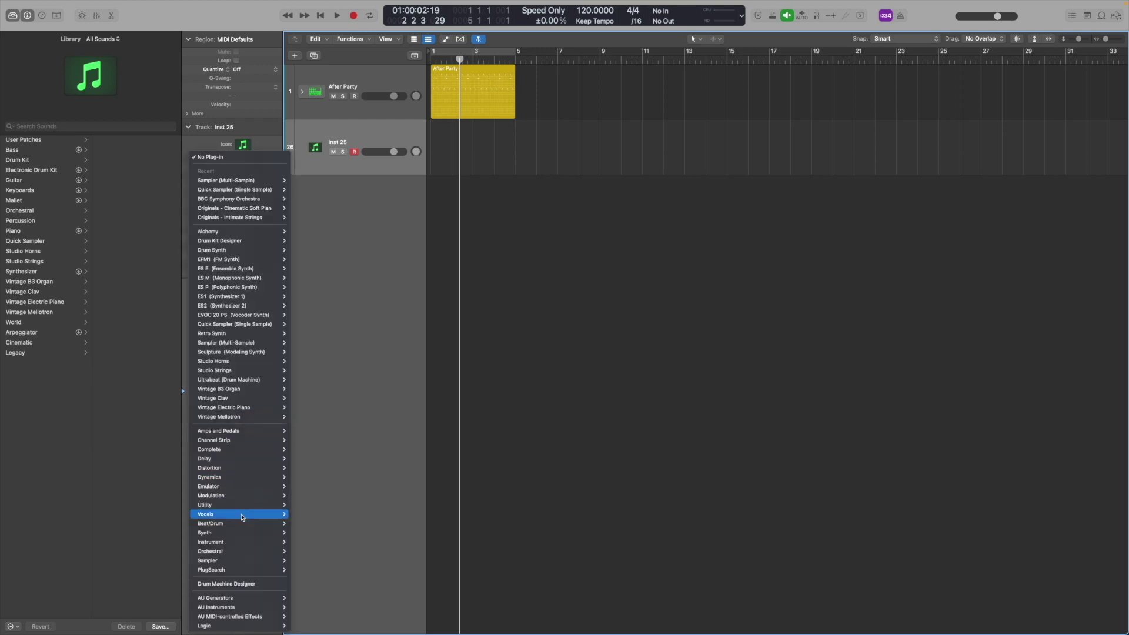
pyautogui.click(235, 584)
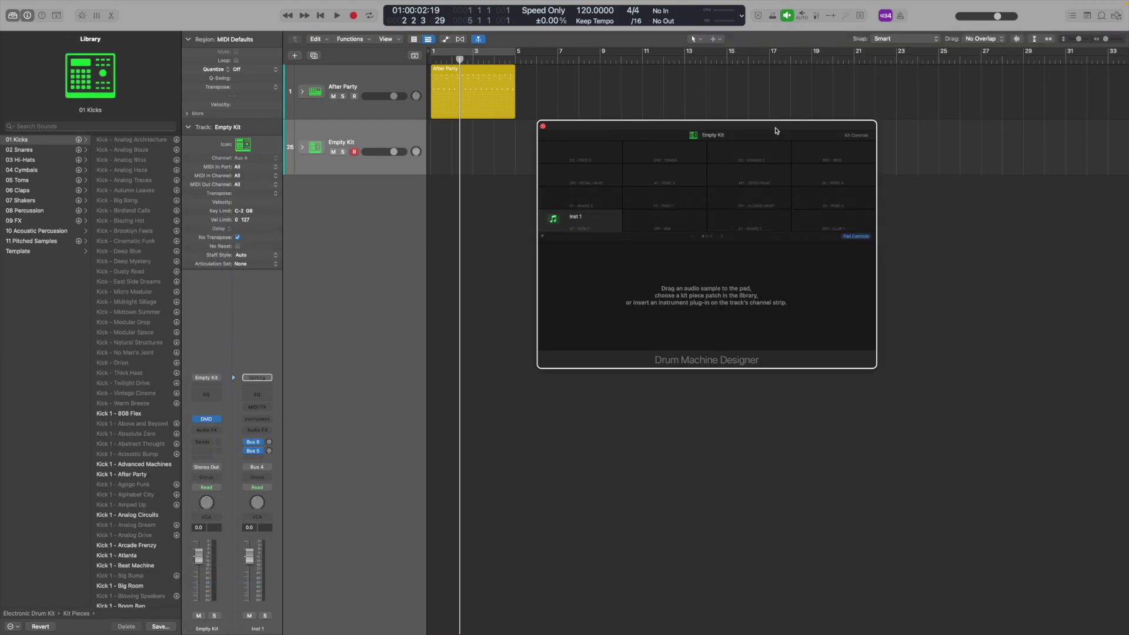
pyautogui.moveTo(777, 131)
pyautogui.mouseDown()
pyautogui.moveTo(853, 101)
pyautogui.moveTo(755, 130)
pyautogui.mouseUp()
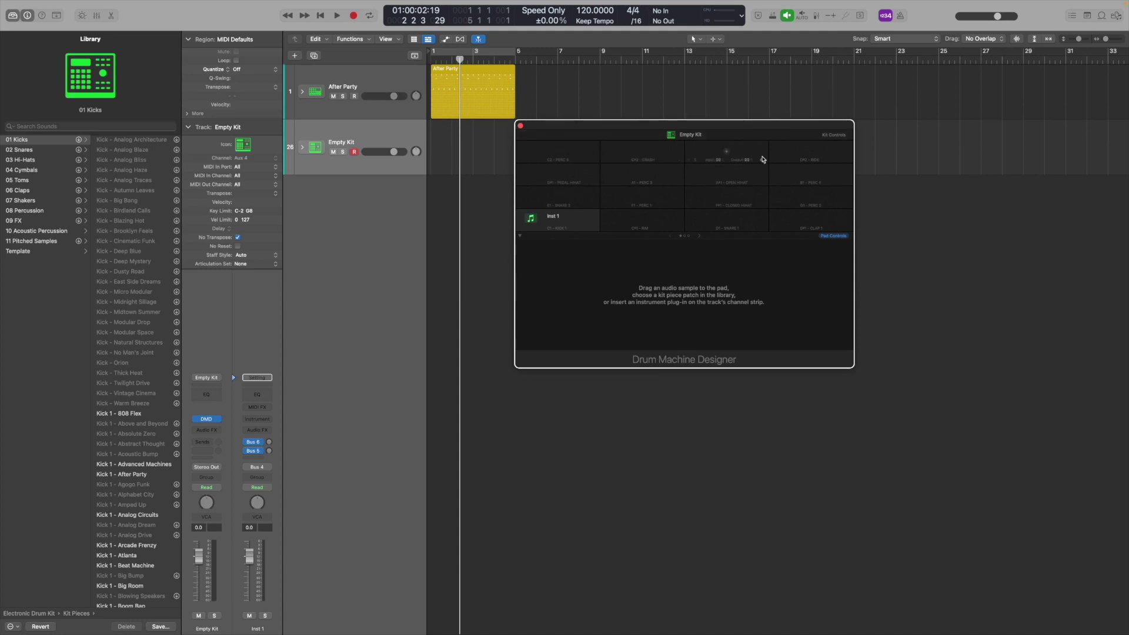
pyautogui.click(302, 147)
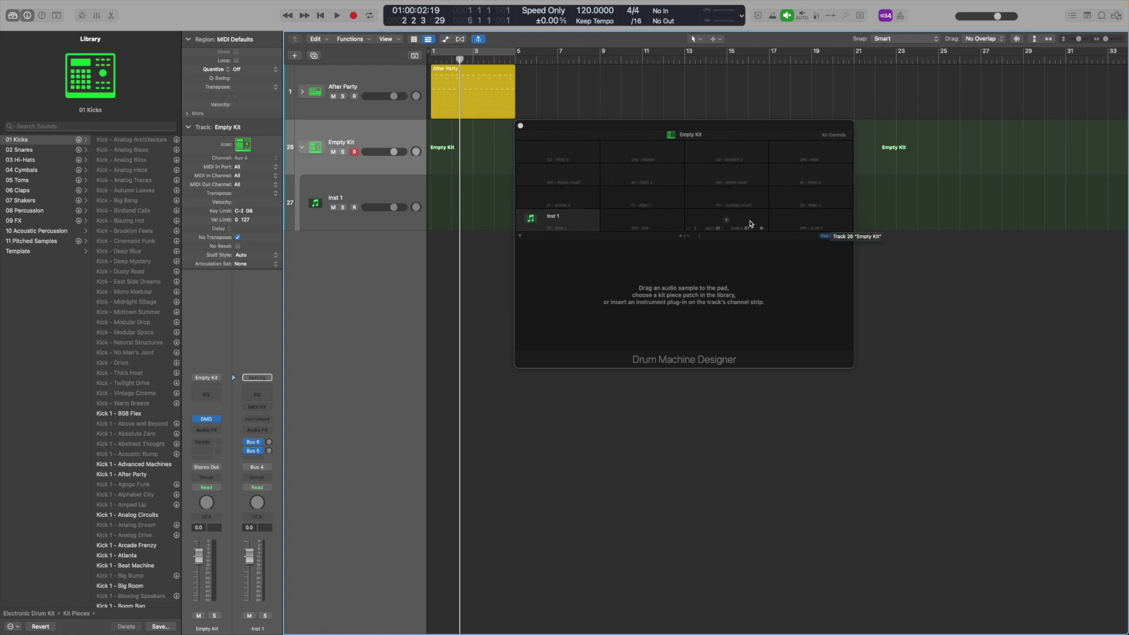
pyautogui.click(302, 147)
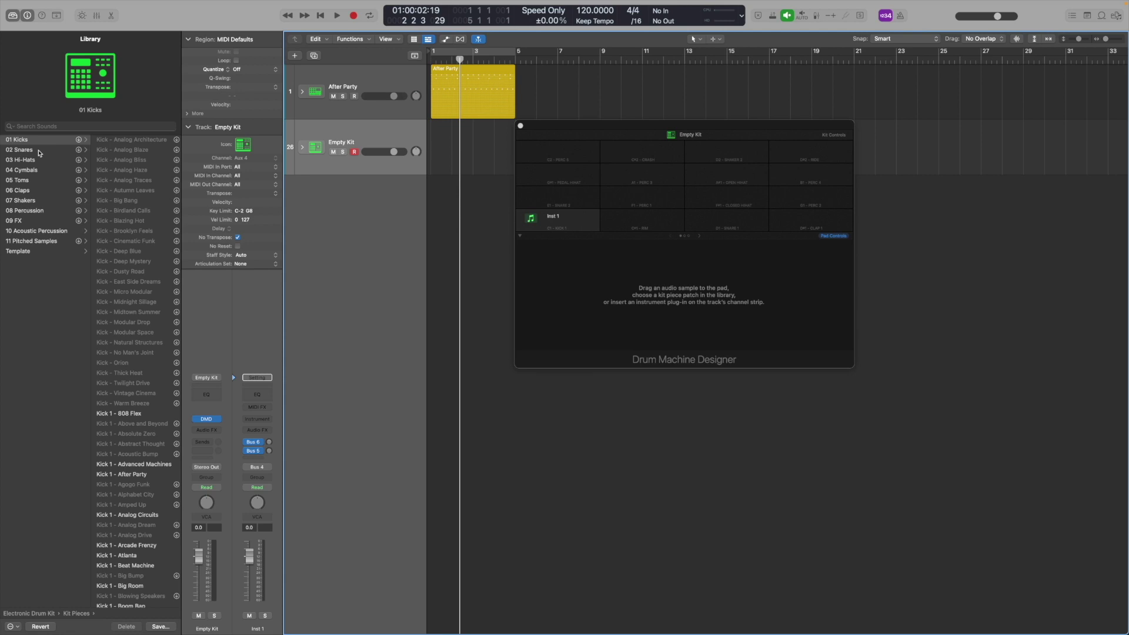
# - Load Kick 1 - 808 Flex onto the Empty Kit's first pad and audition it
pyautogui.click(121, 415)
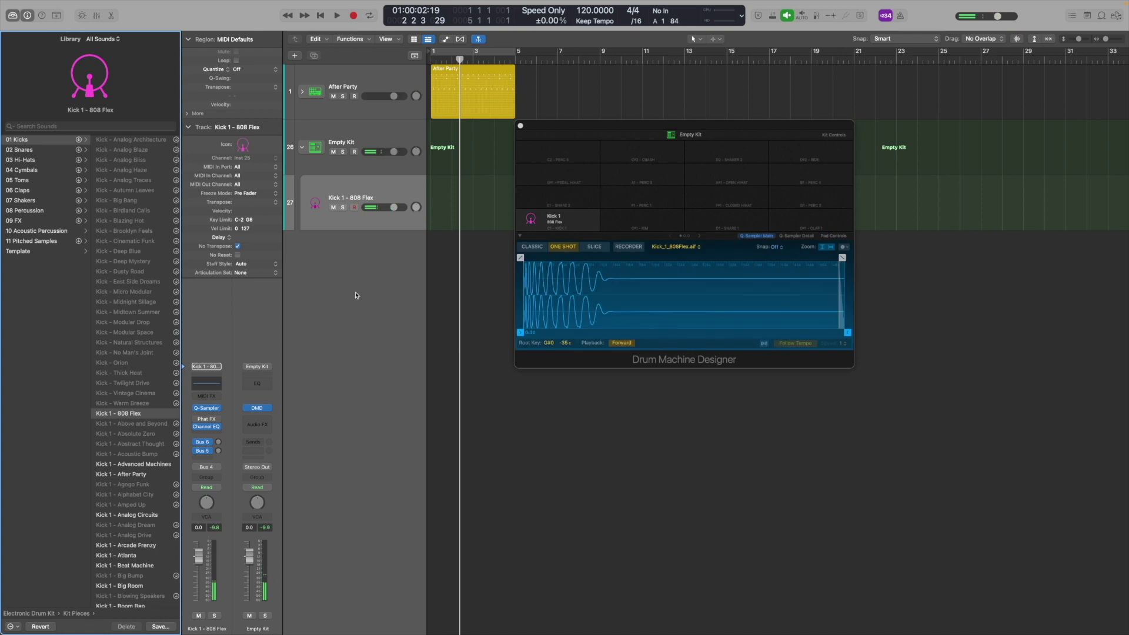
pyautogui.click(372, 132)
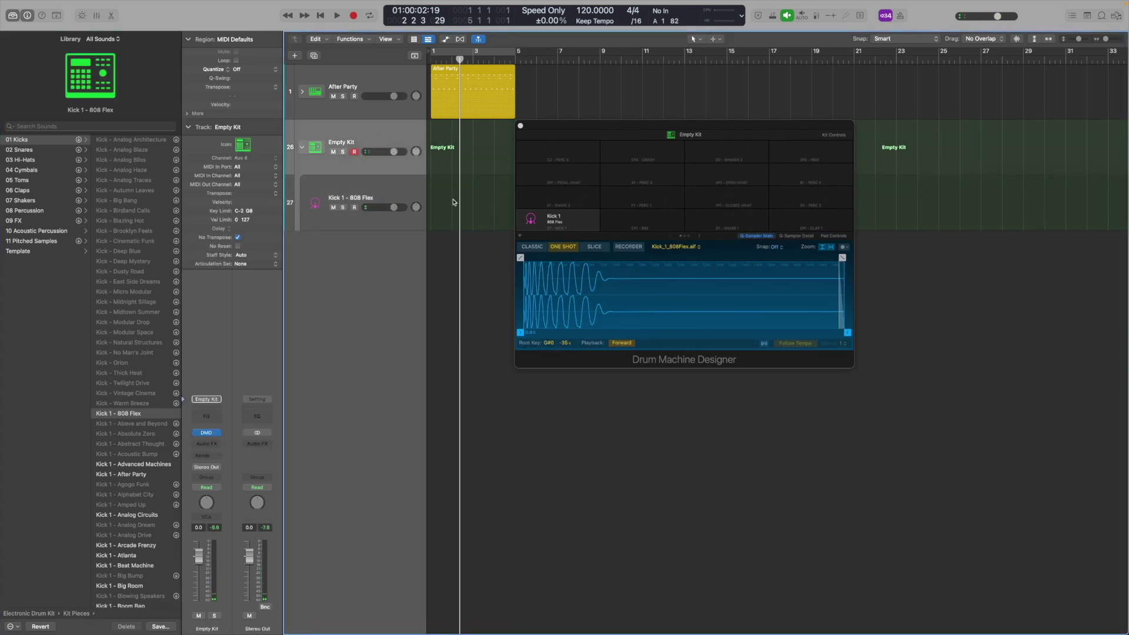
pyautogui.click(531, 220)
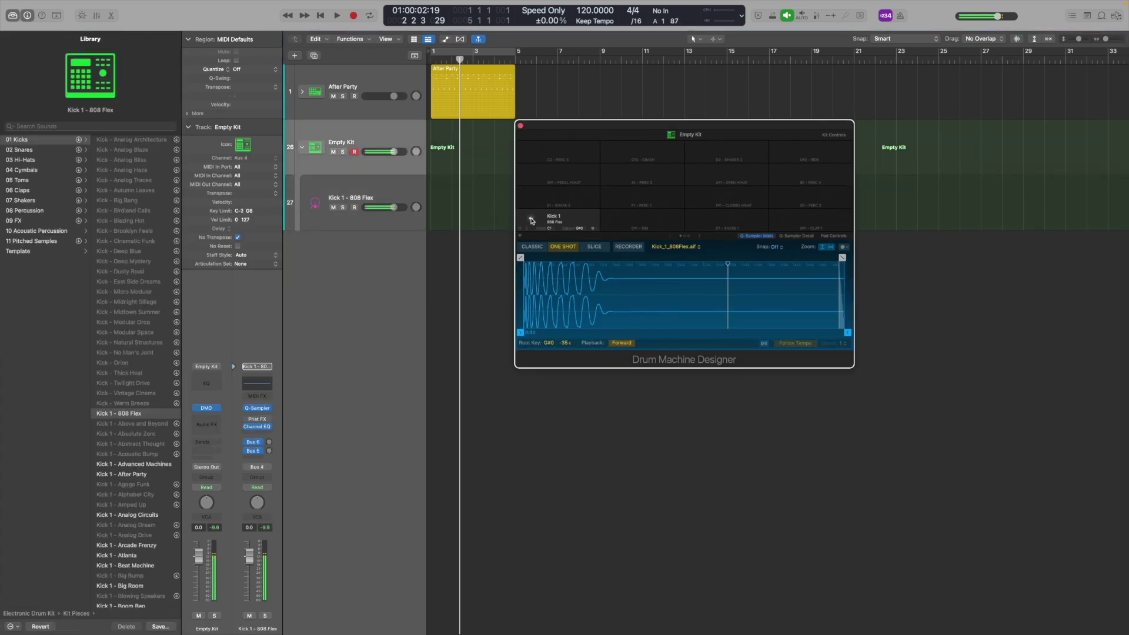
# - Create a new pad with Rim - 808 Flex from 02 Snares, then reselect the Kick 1 pad and track
pyautogui.click(641, 222)
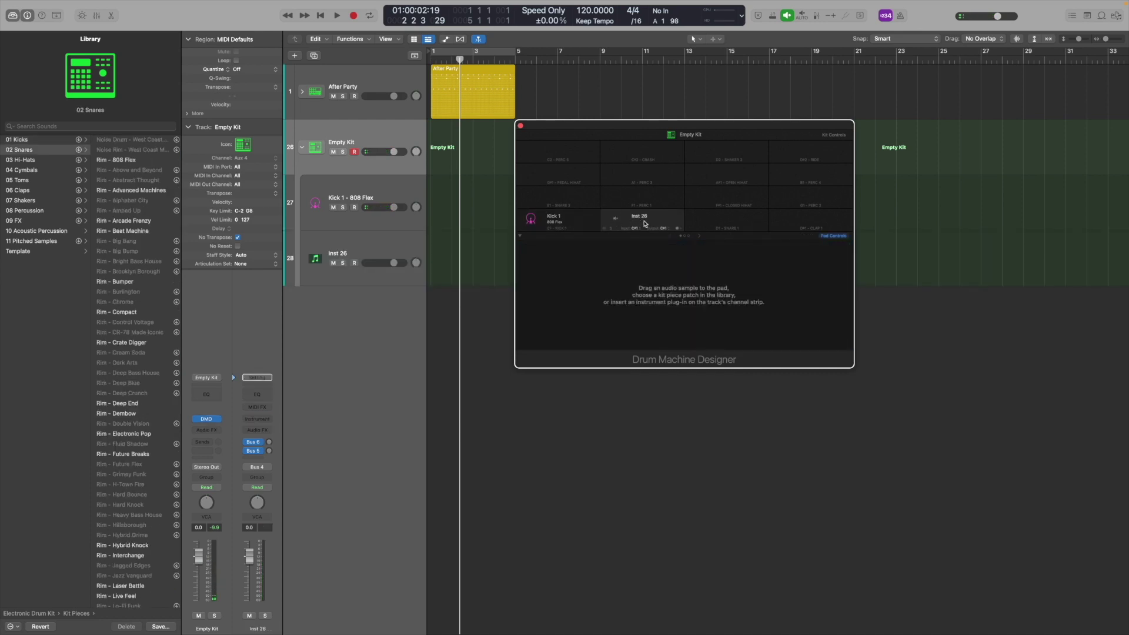
pyautogui.click(365, 247)
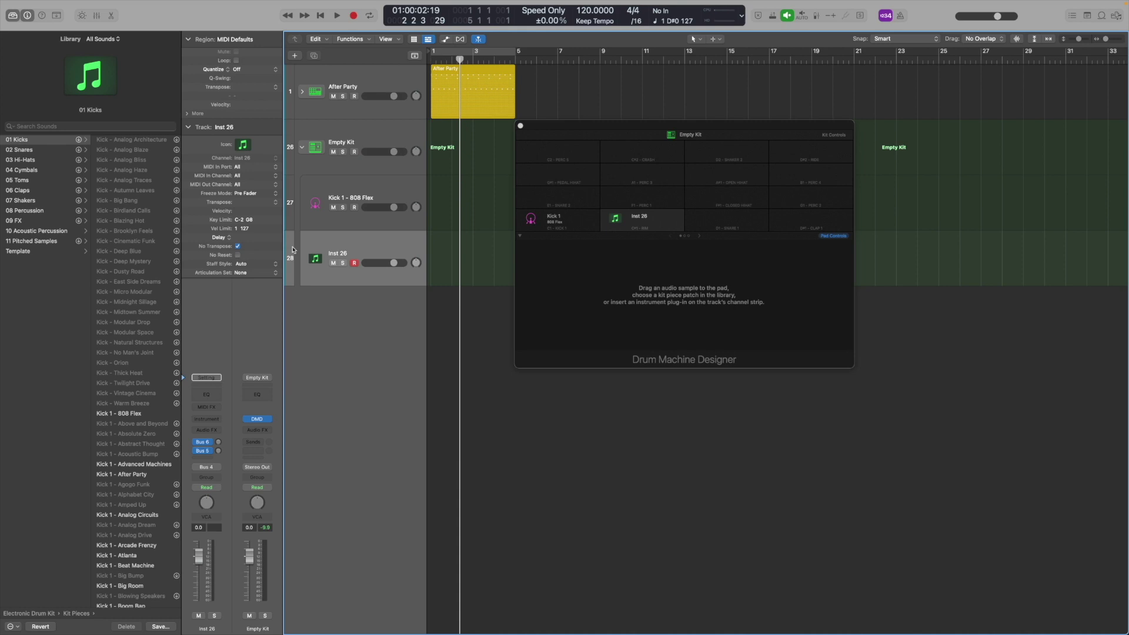
pyautogui.scroll(-5, 152, 339)
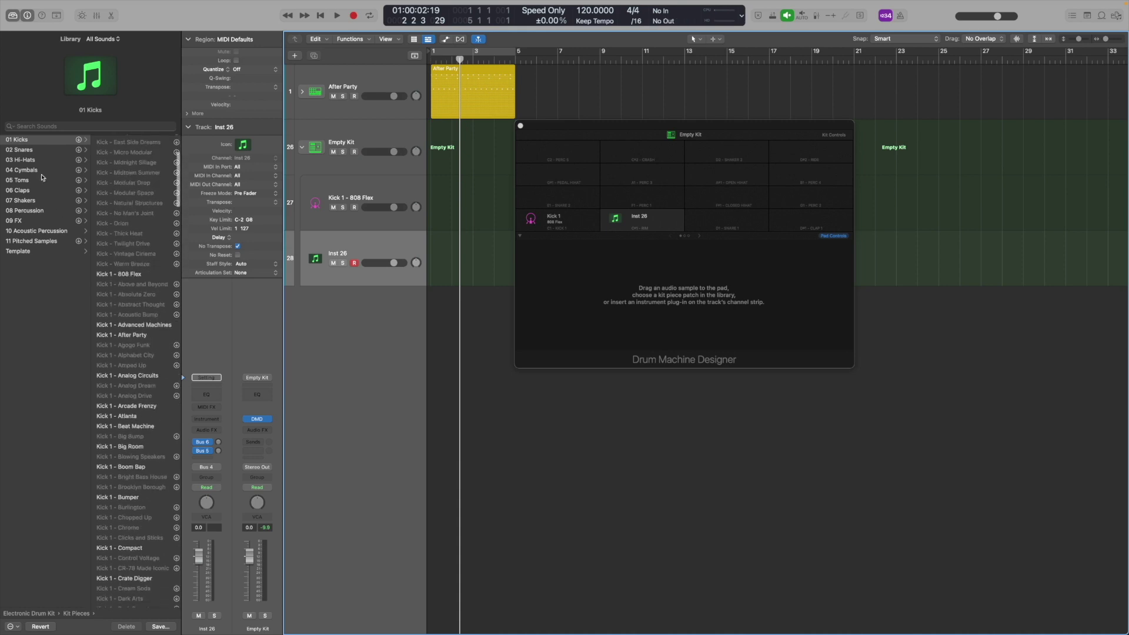
pyautogui.click(24, 150)
pyautogui.click(150, 160)
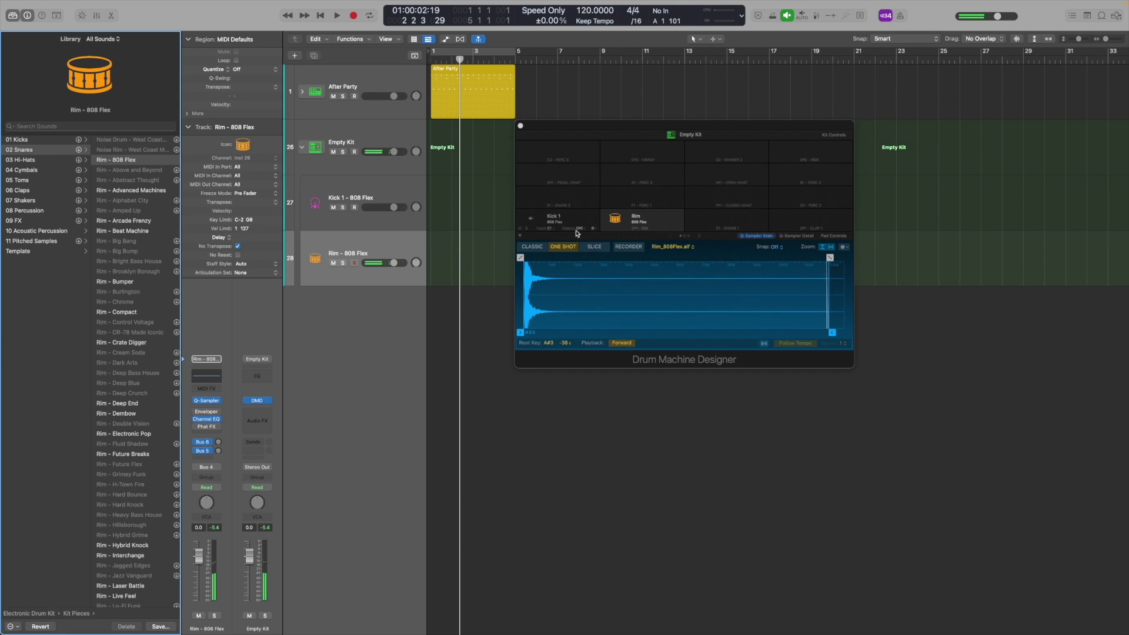
pyautogui.click(531, 223)
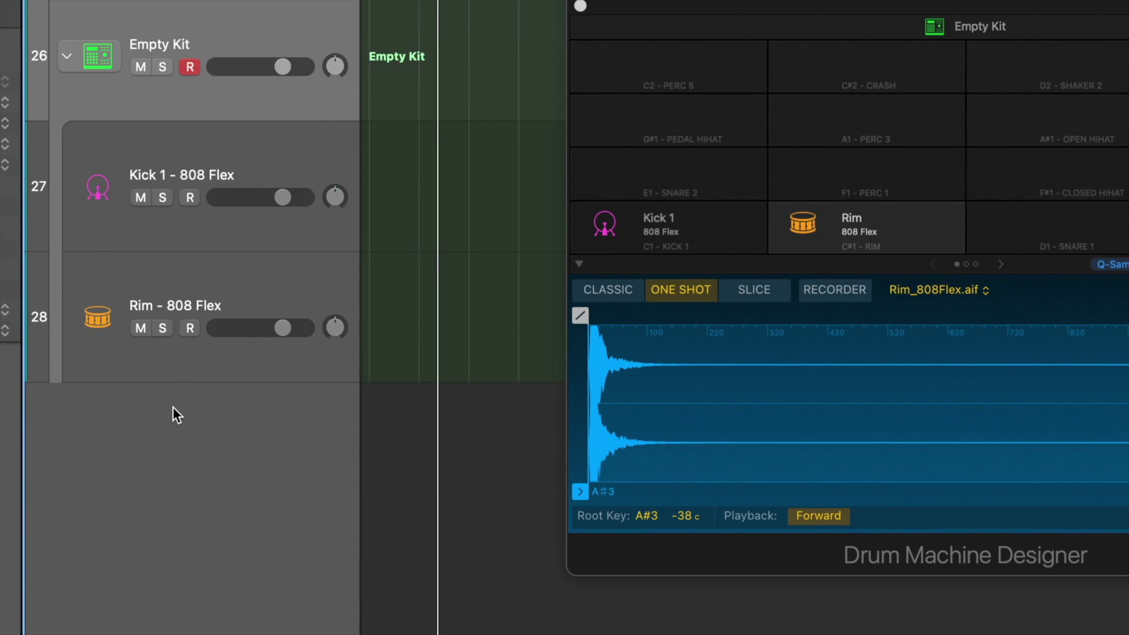
pyautogui.click(232, 194)
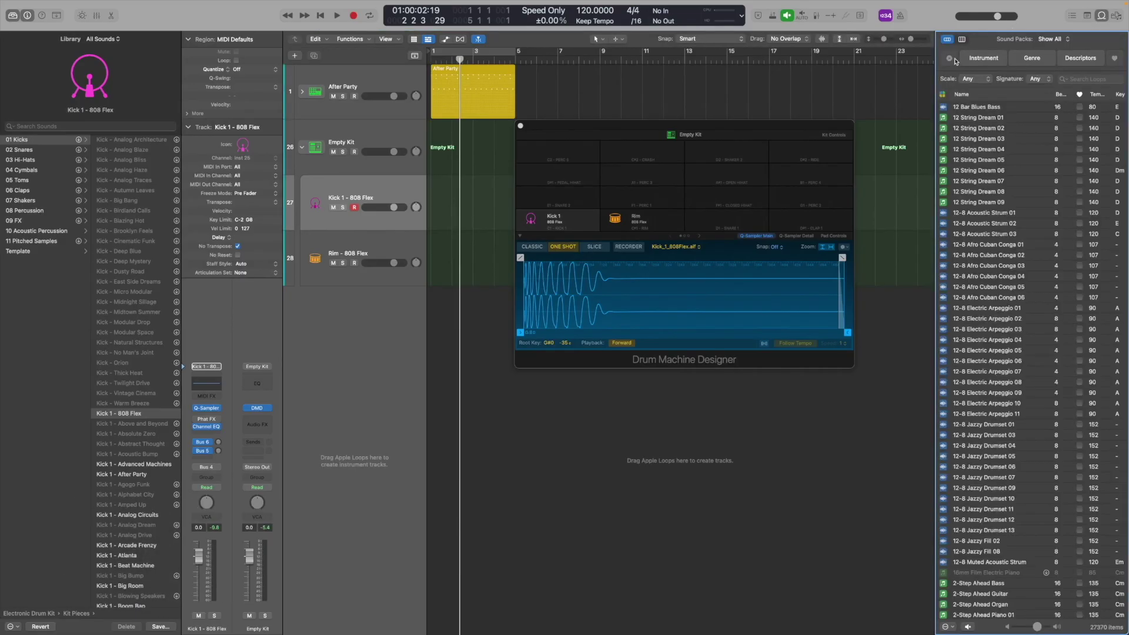
# - Filter Apple Loops by Instrument, search 'clap', and preview Analog Clap Beat 01
pyautogui.click(985, 59)
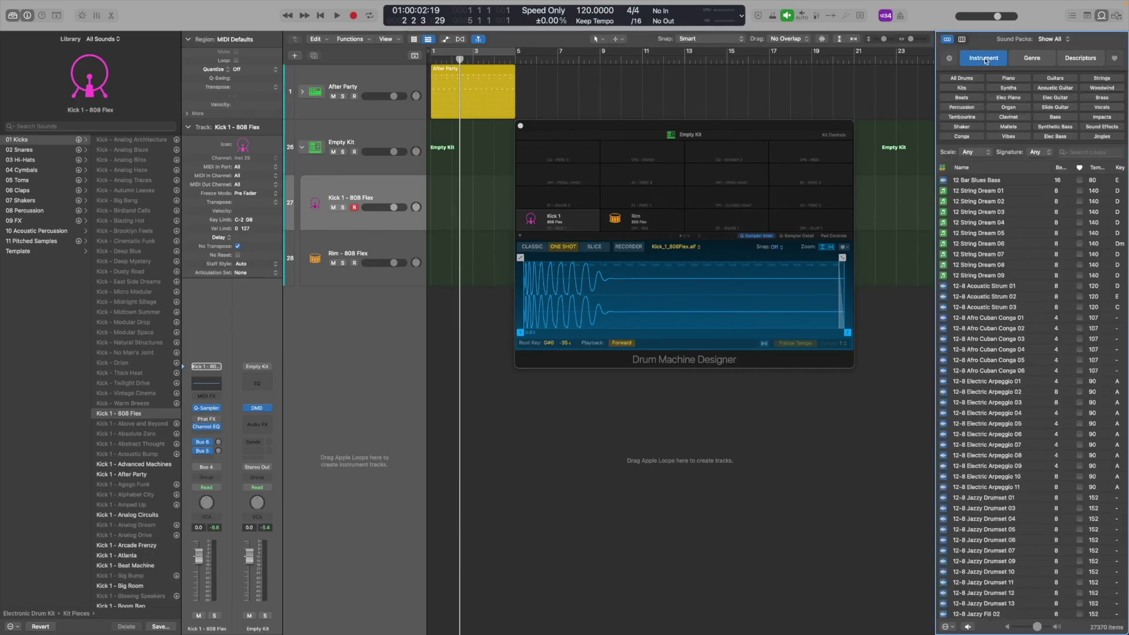
pyautogui.click(1070, 151)
pyautogui.write('clap')
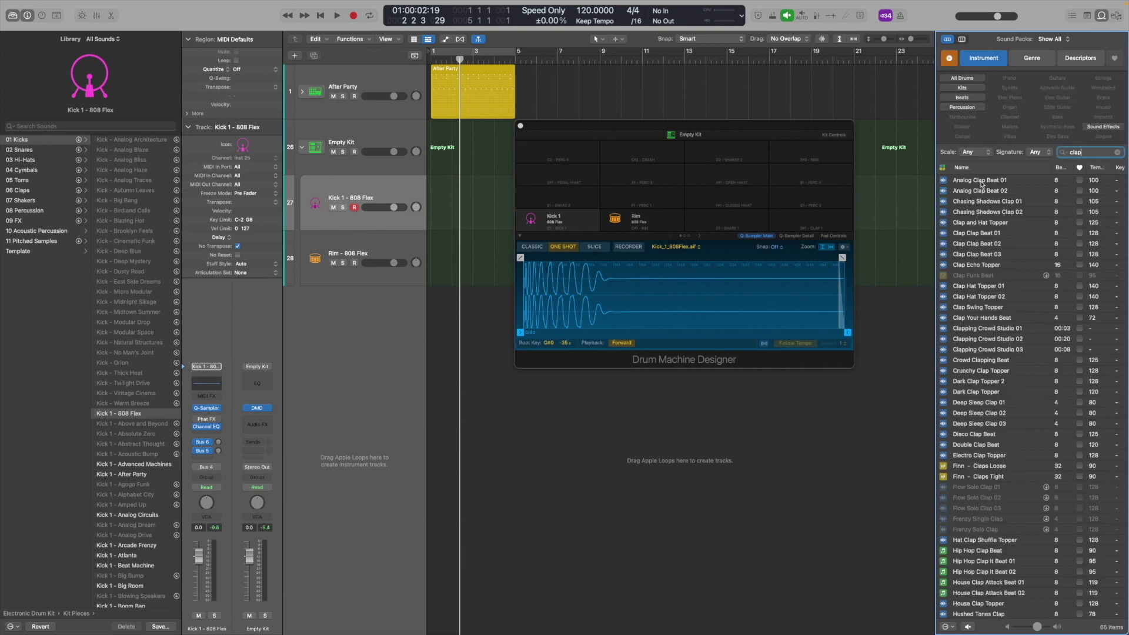
pyautogui.click(981, 181)
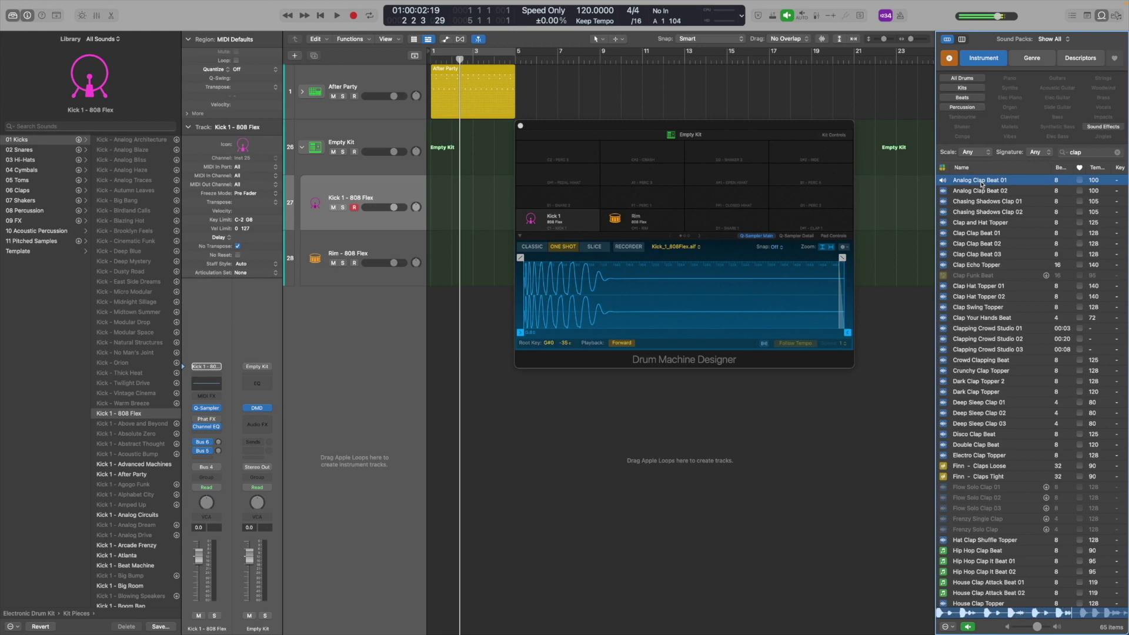
pyautogui.click(981, 185)
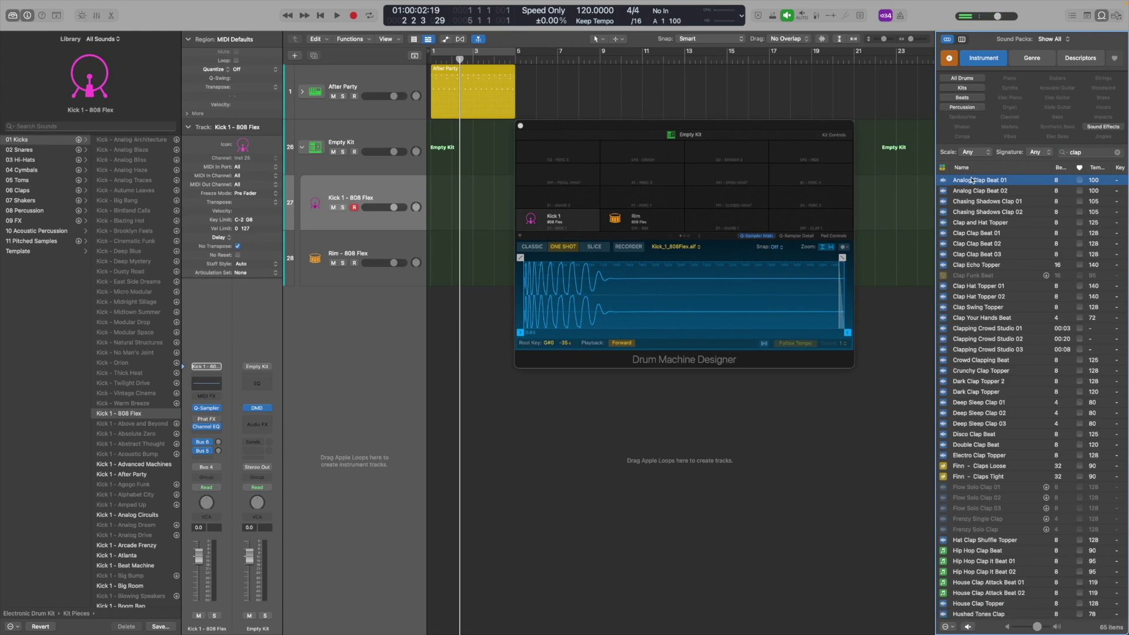
# - Drop Analog Clap Beat 01 onto the Clap 1 pad, set it to No Loop, and preview it
pyautogui.moveTo(978, 181); pyautogui.dragTo(817, 220)
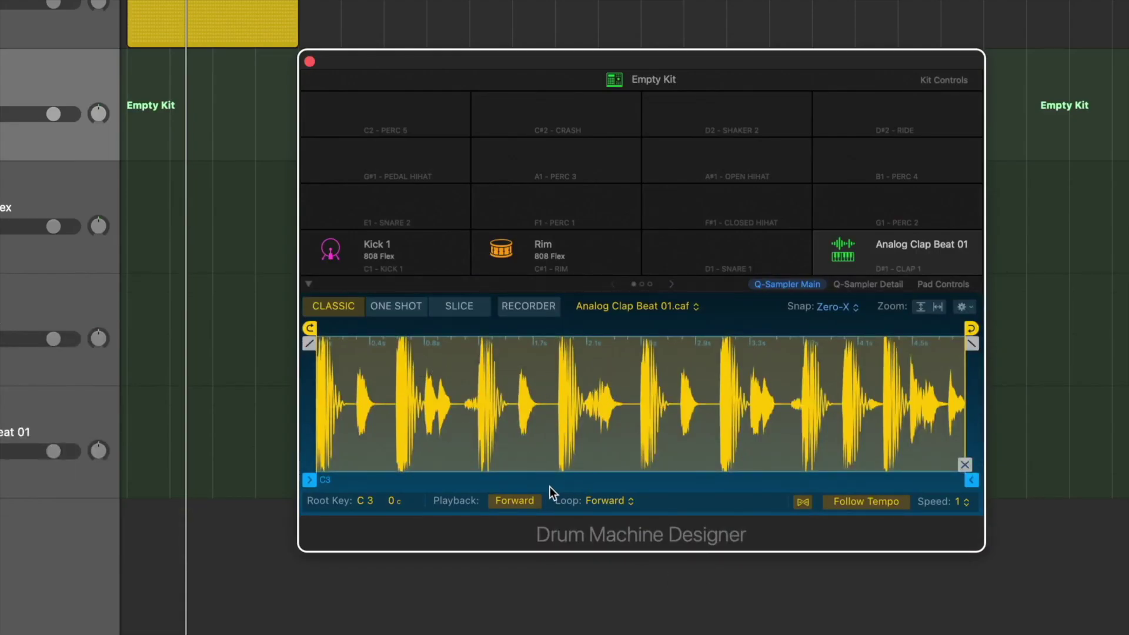
pyautogui.click(606, 500)
pyautogui.click(599, 483)
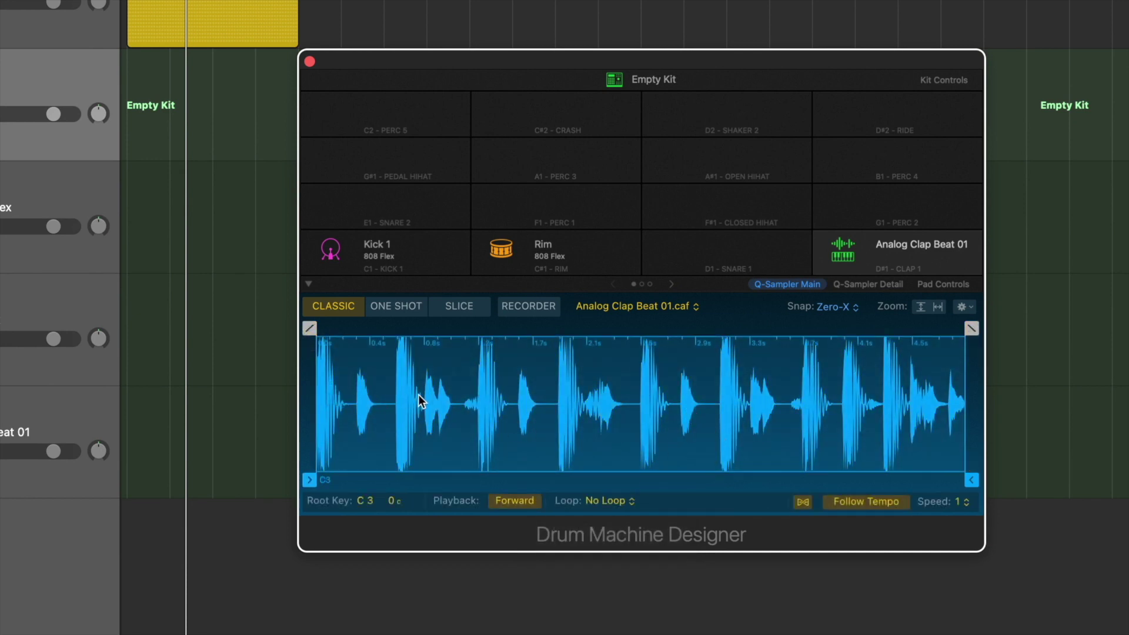
pyautogui.click(841, 248)
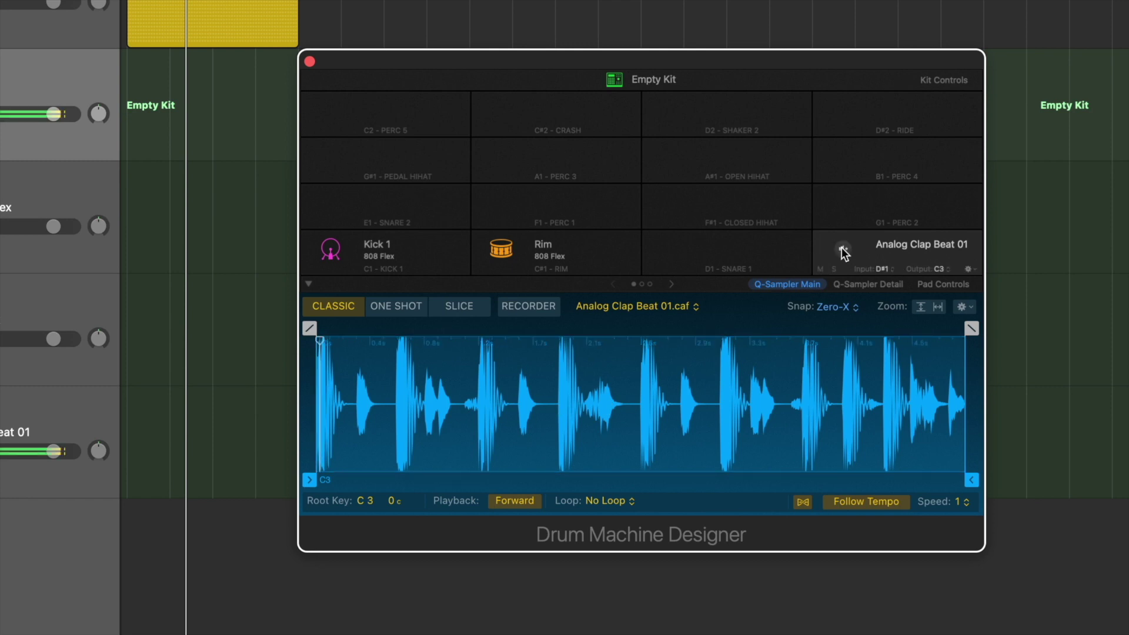
pyautogui.moveTo(834, 270)
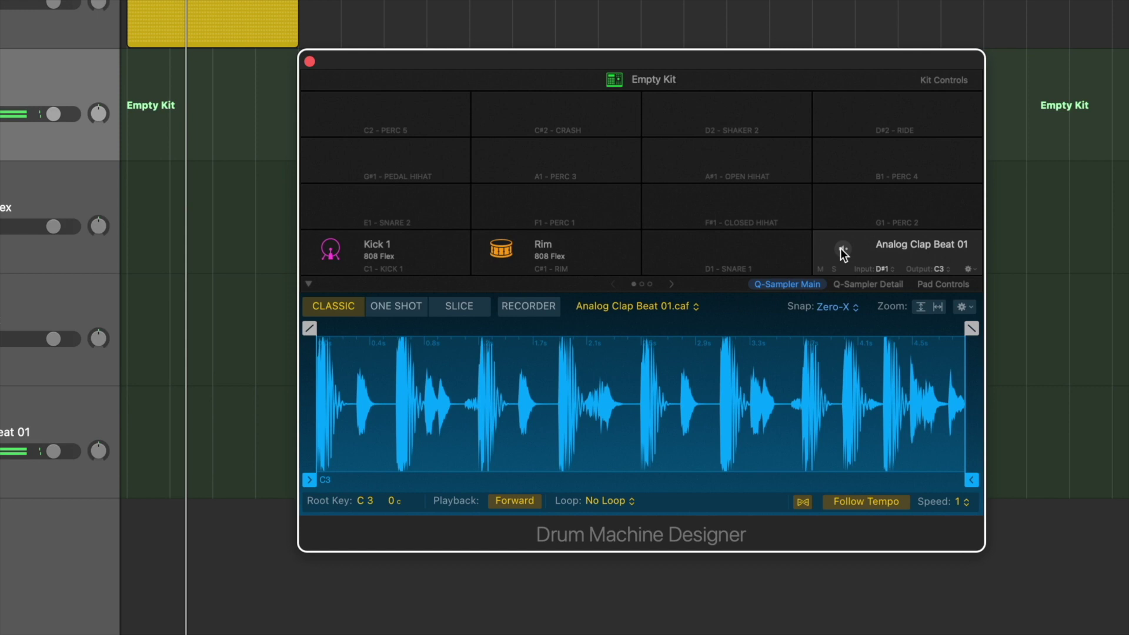
pyautogui.click(841, 248)
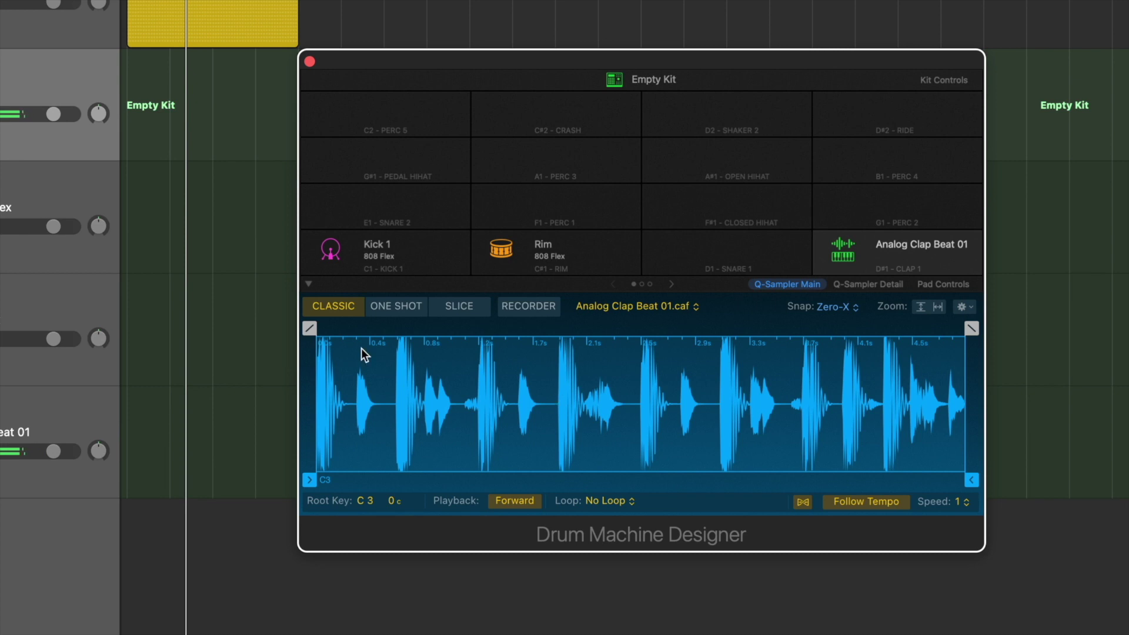
# - Trim the clap sample to play only from 1.787 s to 1.983 s
pyautogui.moveTo(309, 480); pyautogui.dragTo(559, 454)
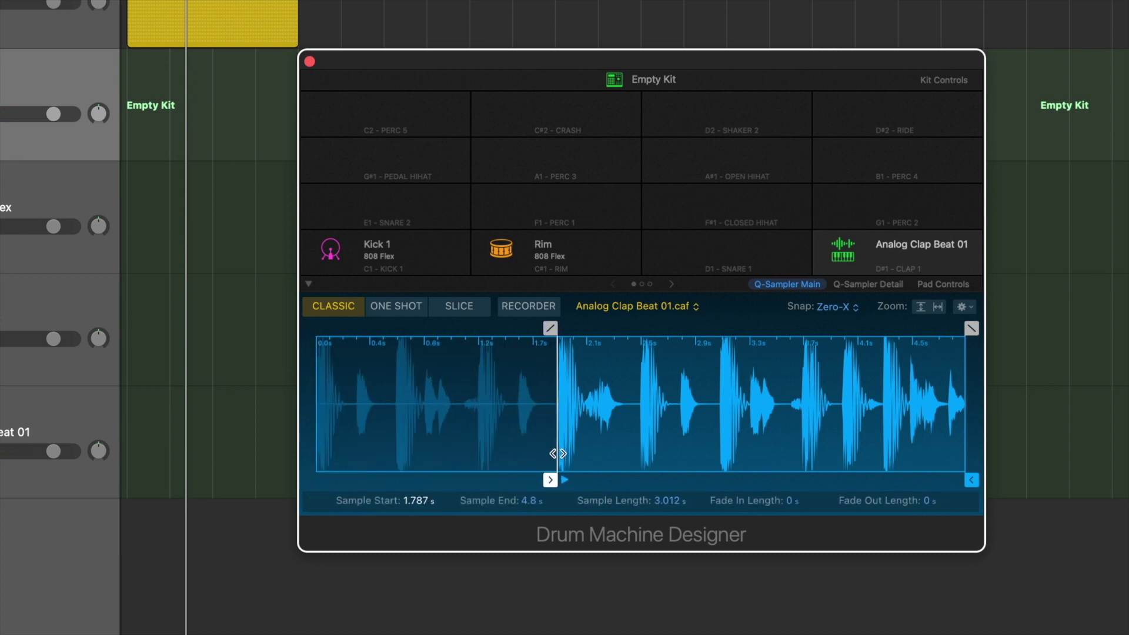
pyautogui.moveTo(971, 480); pyautogui.dragTo(624, 461)
pyautogui.moveTo(624, 328)
pyautogui.mouseDown()
pyautogui.moveTo(584, 327)
pyautogui.moveTo(613, 328)
pyautogui.mouseUp()
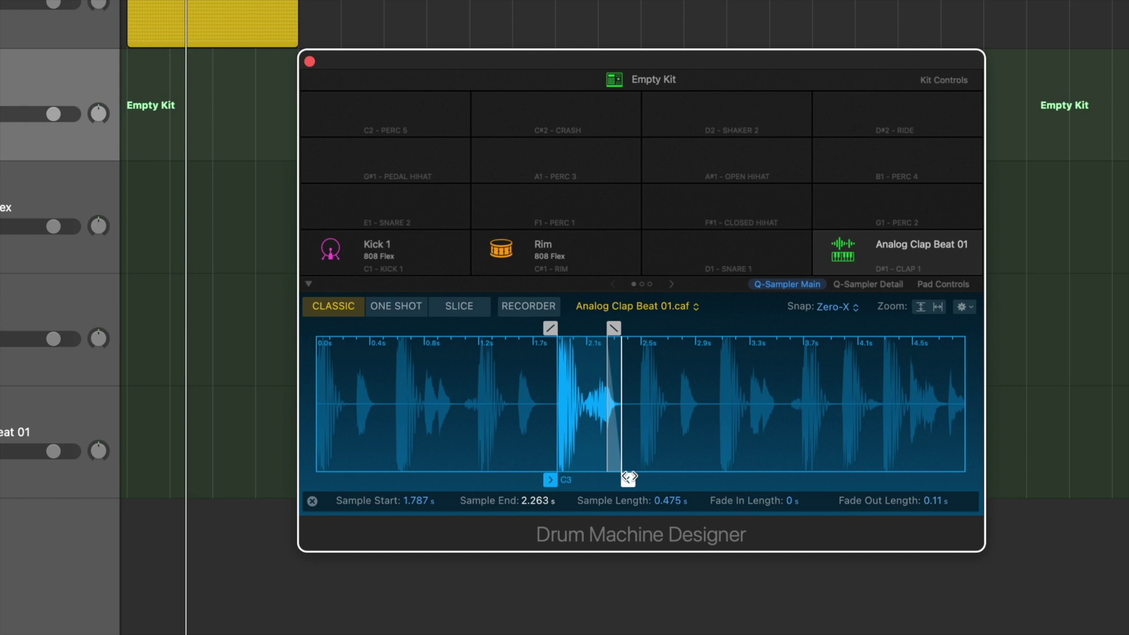
pyautogui.moveTo(628, 478); pyautogui.dragTo(591, 478)
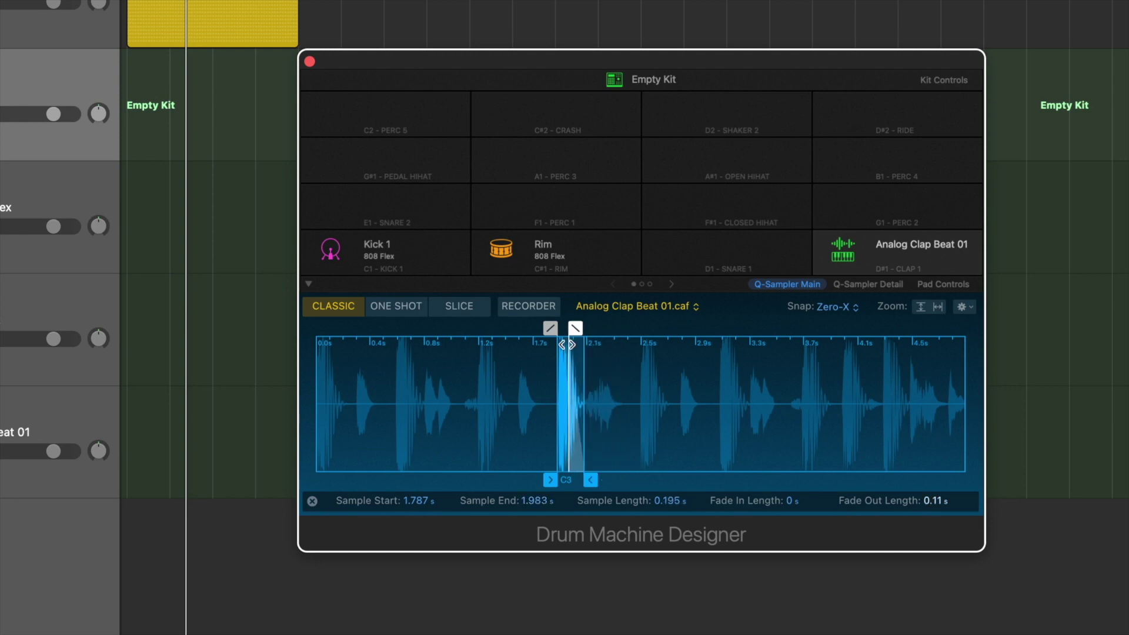
# - Add a 0.007 s fade-in, switch to One Shot, and audition the clap pad
pyautogui.moveTo(548, 328); pyautogui.dragTo(552, 328)
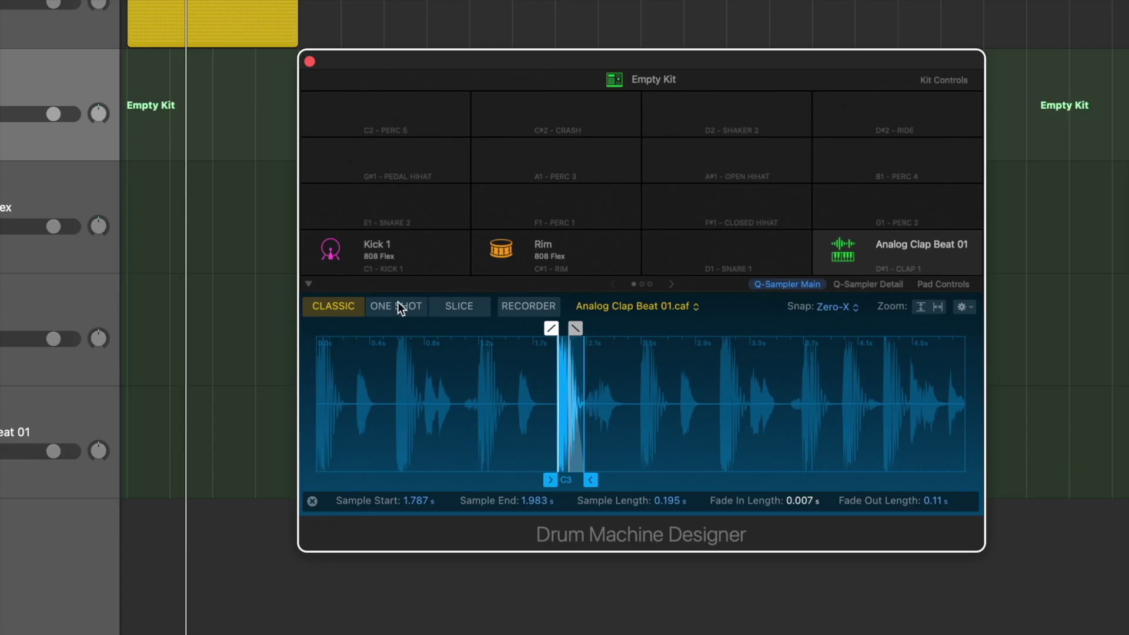
pyautogui.click(398, 306)
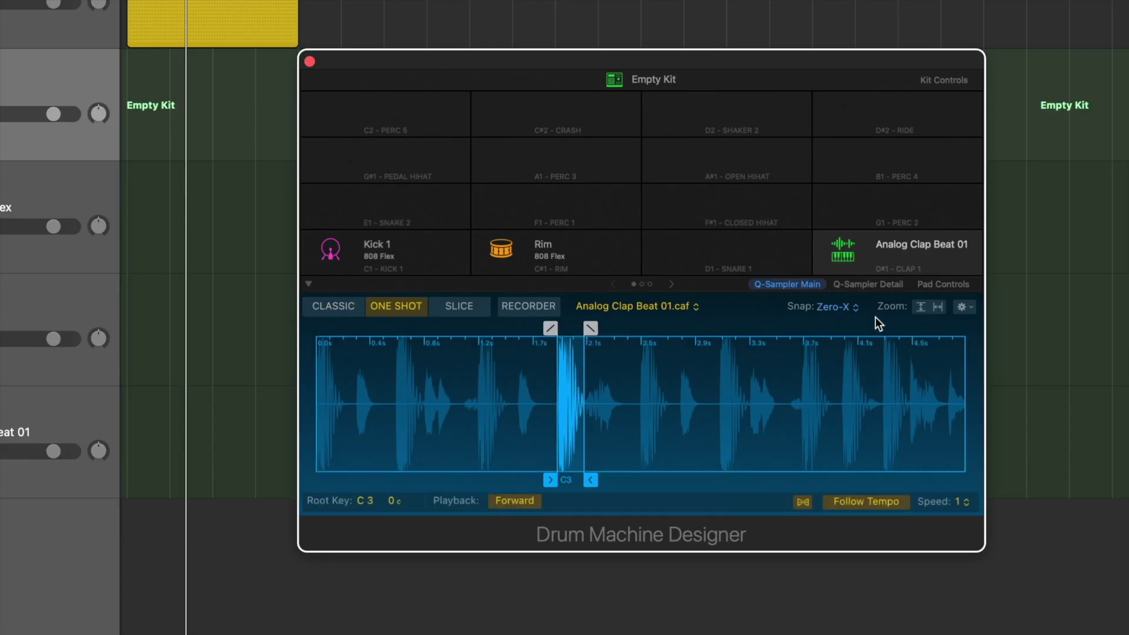
pyautogui.click(845, 249)
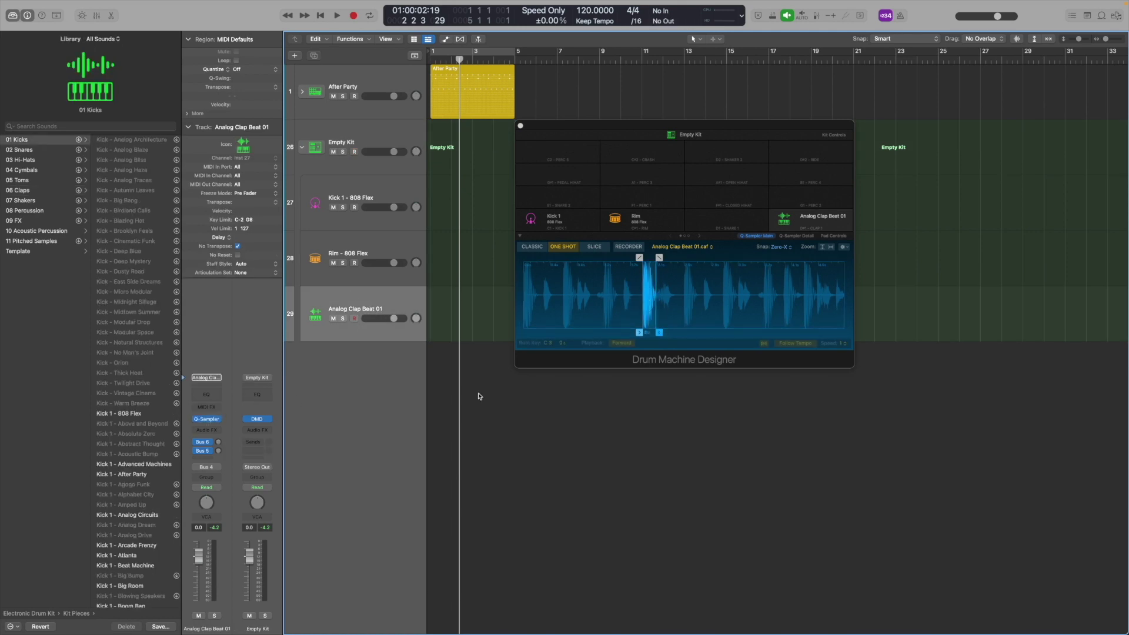
# - Open the clap in Quick Sampler, audition it, and turn Key Tracking off
pyautogui.click(207, 420)
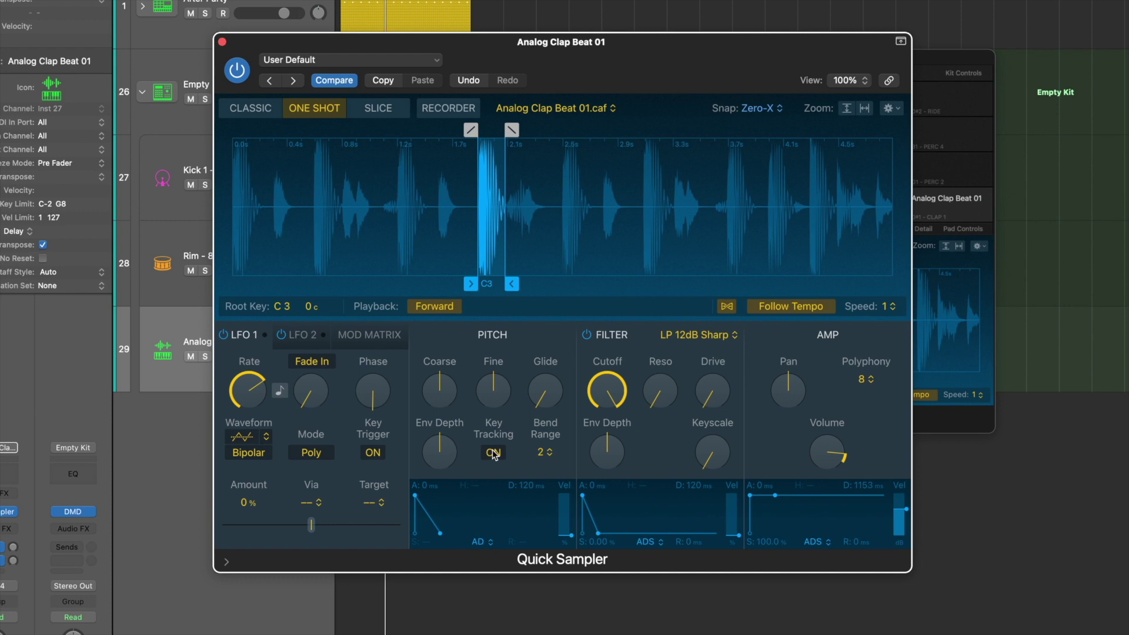
pyautogui.moveTo(496, 283)
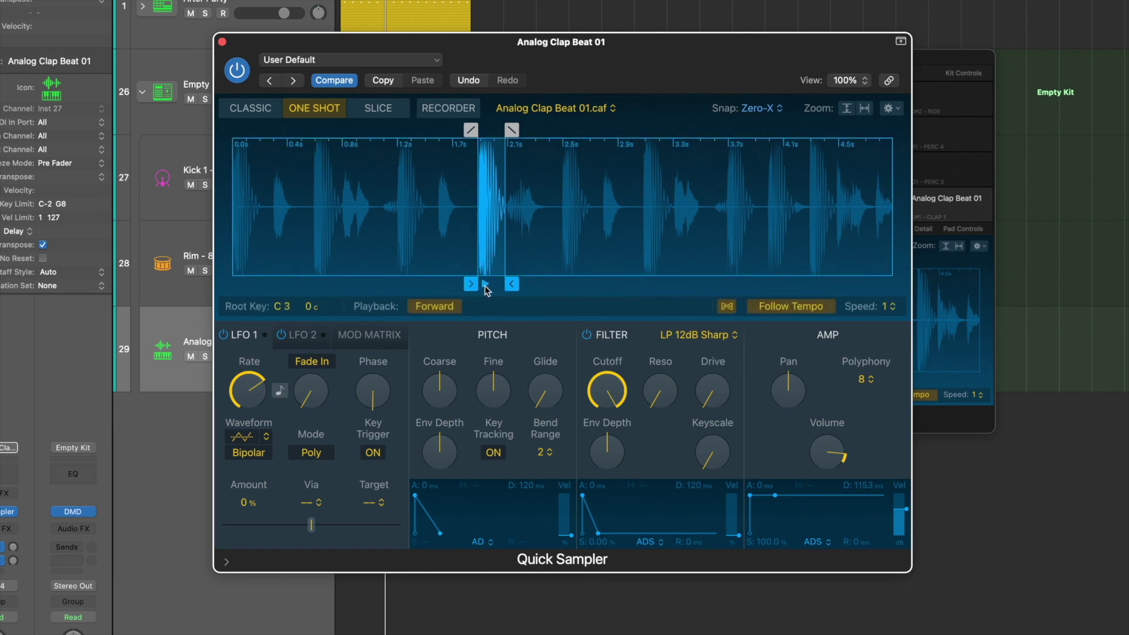
pyautogui.click(485, 285)
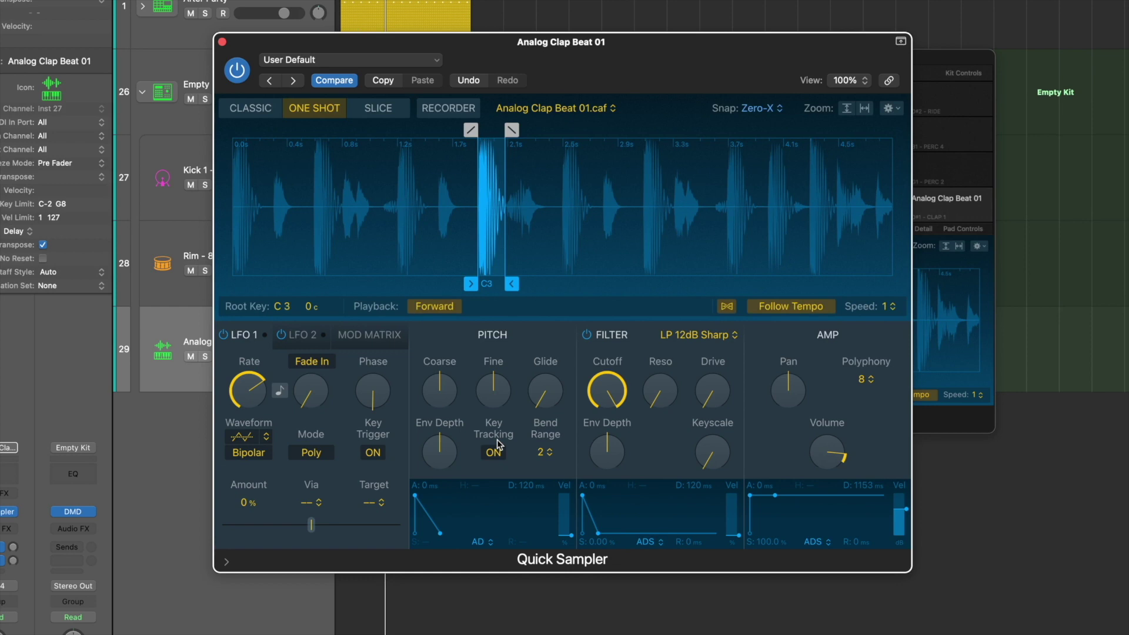
pyautogui.click(504, 452)
# - Set the filter to HP 24dB Edgy with cutoff lowered to about 32%
pyautogui.click(695, 334)
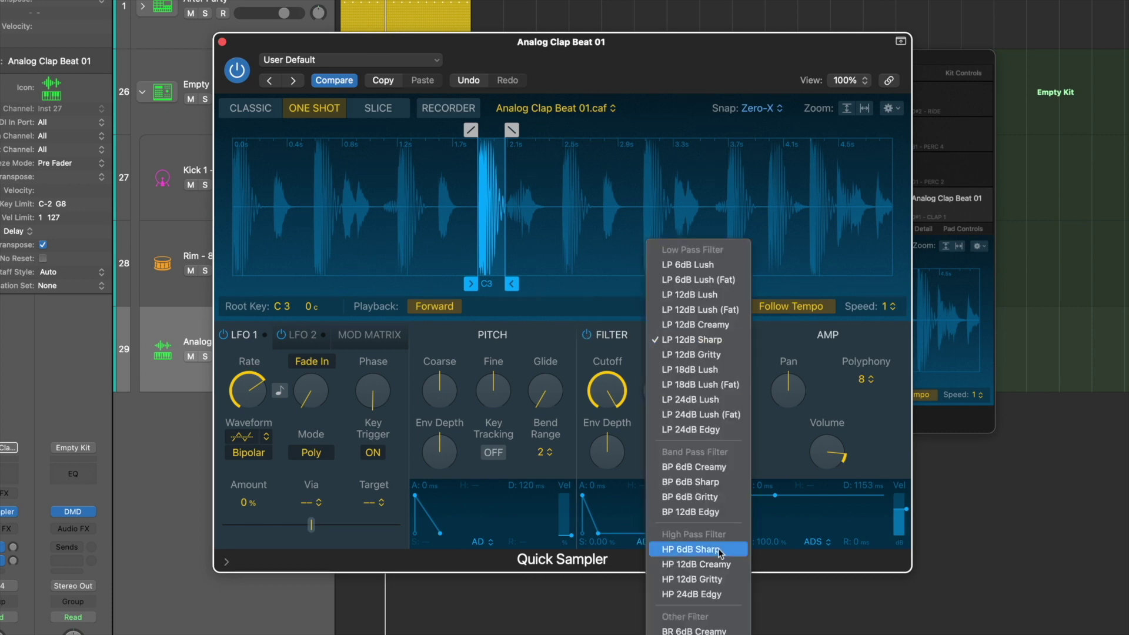
pyautogui.click(706, 594)
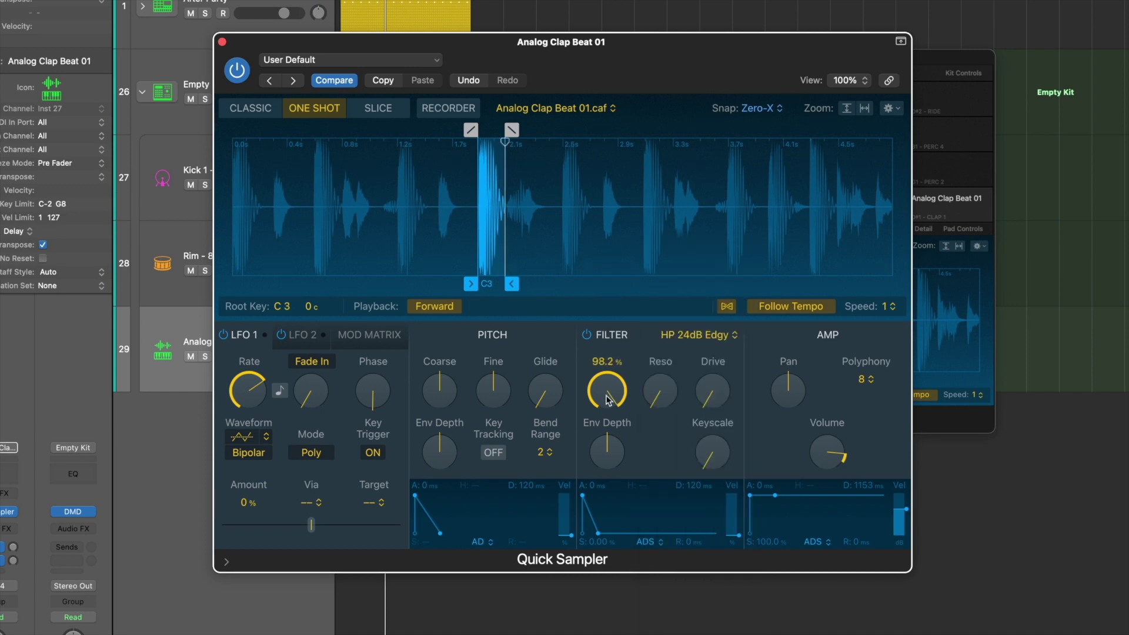
pyautogui.moveTo(605, 396); pyautogui.dragTo(622, 503)
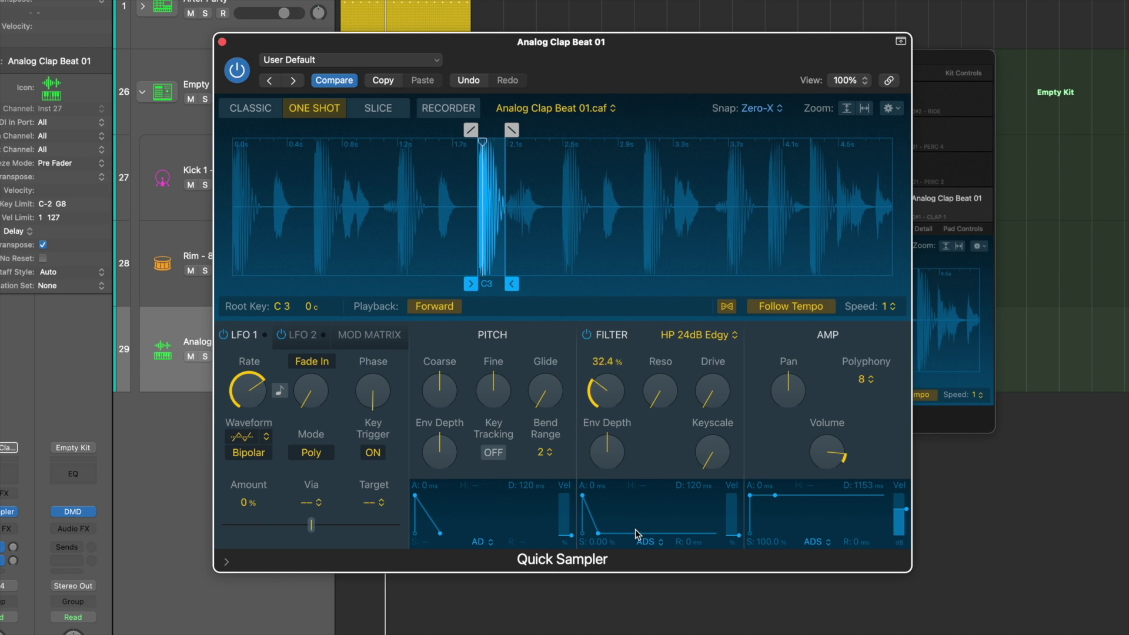
pyautogui.moveTo(643, 557); pyautogui.dragTo(638, 541)
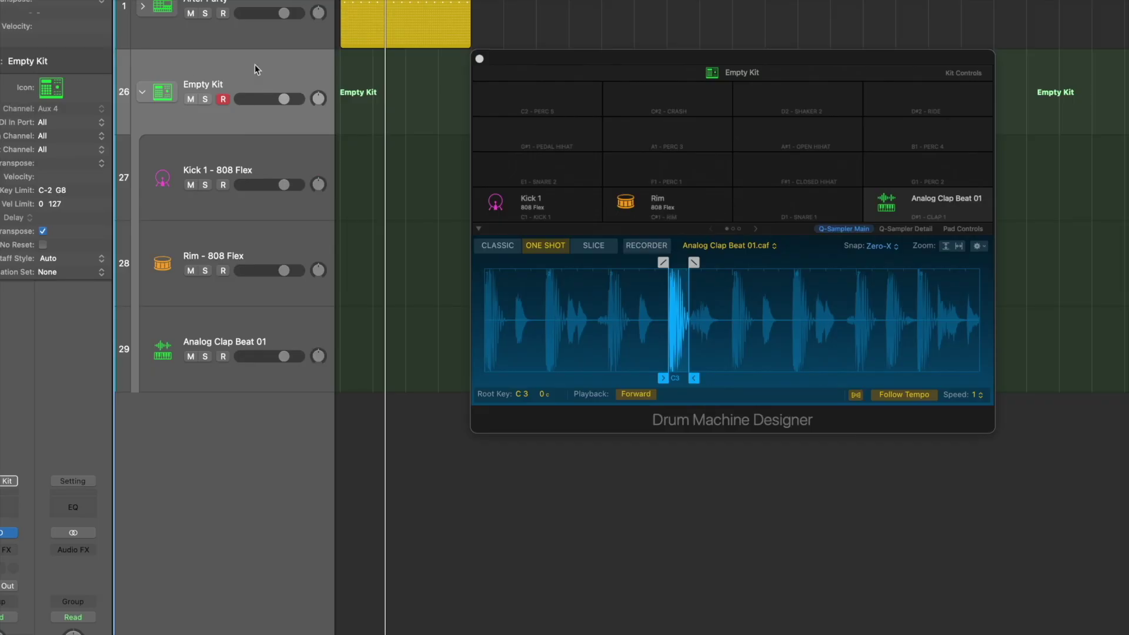
# - Audition the filtered clap, browse the next pad page, then return and select Analog Clap Beat 01
pyautogui.click(889, 202)
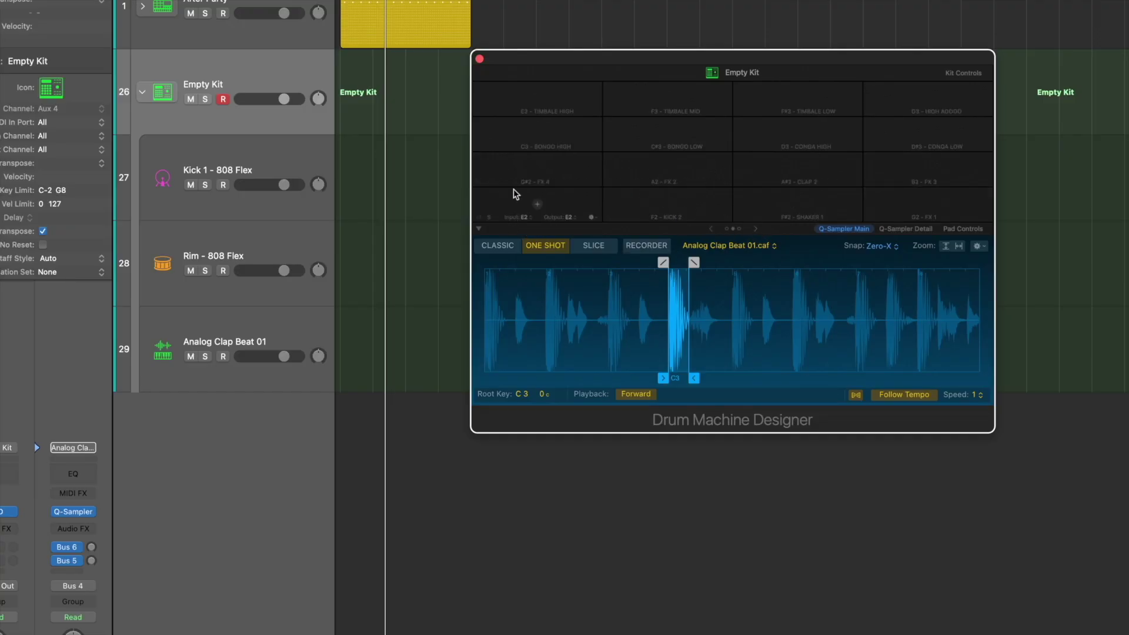
pyautogui.click(757, 229)
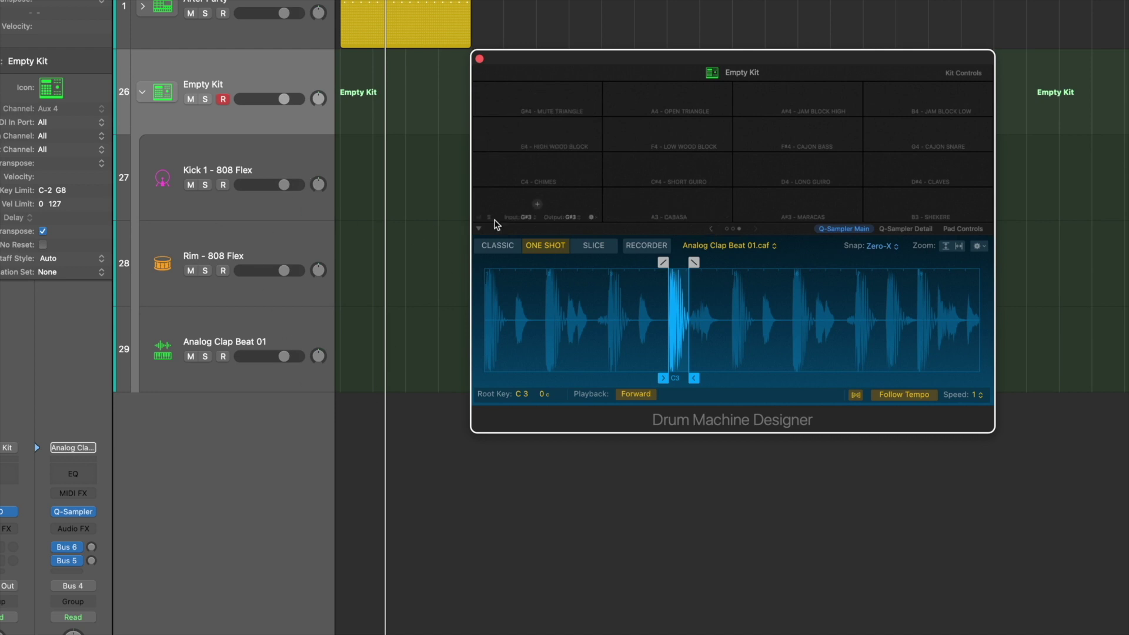
pyautogui.click(727, 229)
pyautogui.click(923, 203)
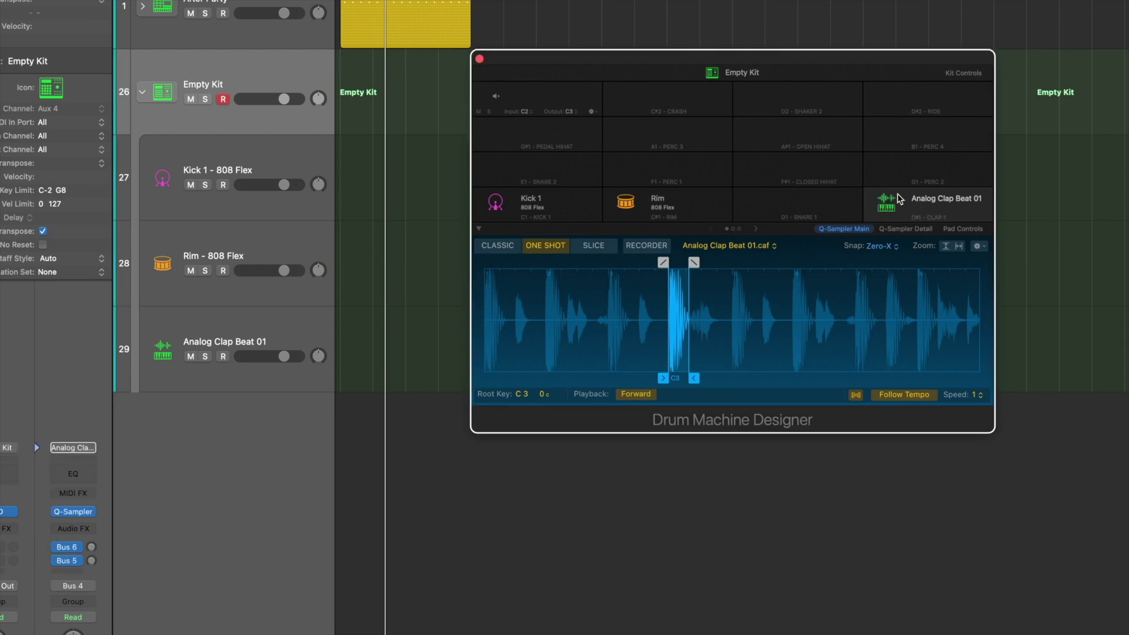
# - Resample the clap into Resampled Pad 1, audition it, and move it onto G1 – PERC 2
pyautogui.rightClick(931, 204)
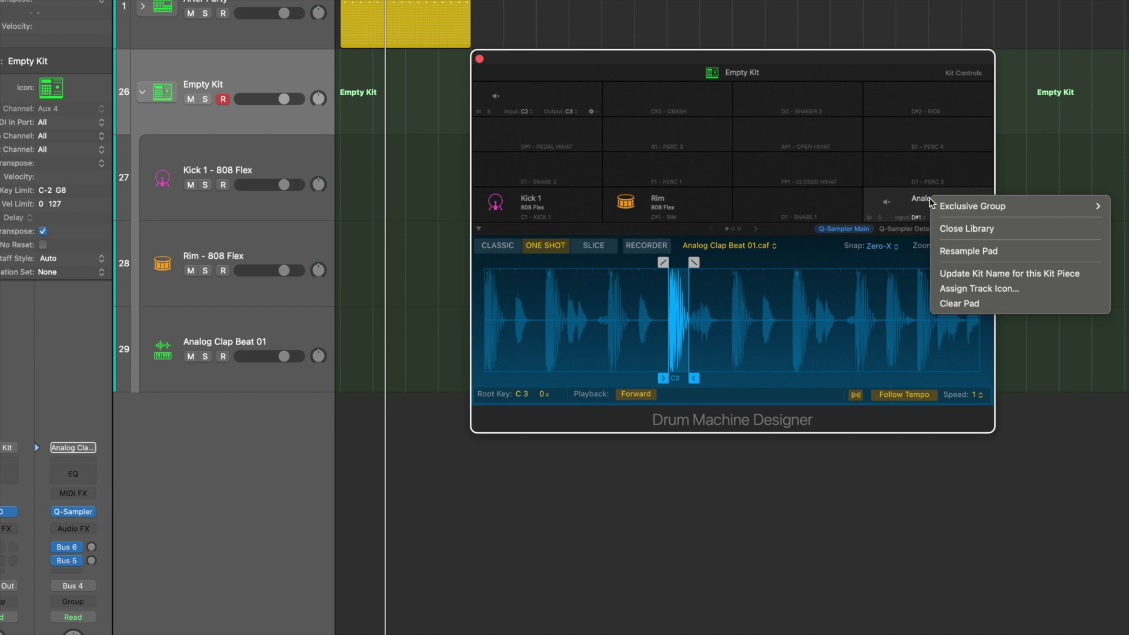
pyautogui.click(971, 251)
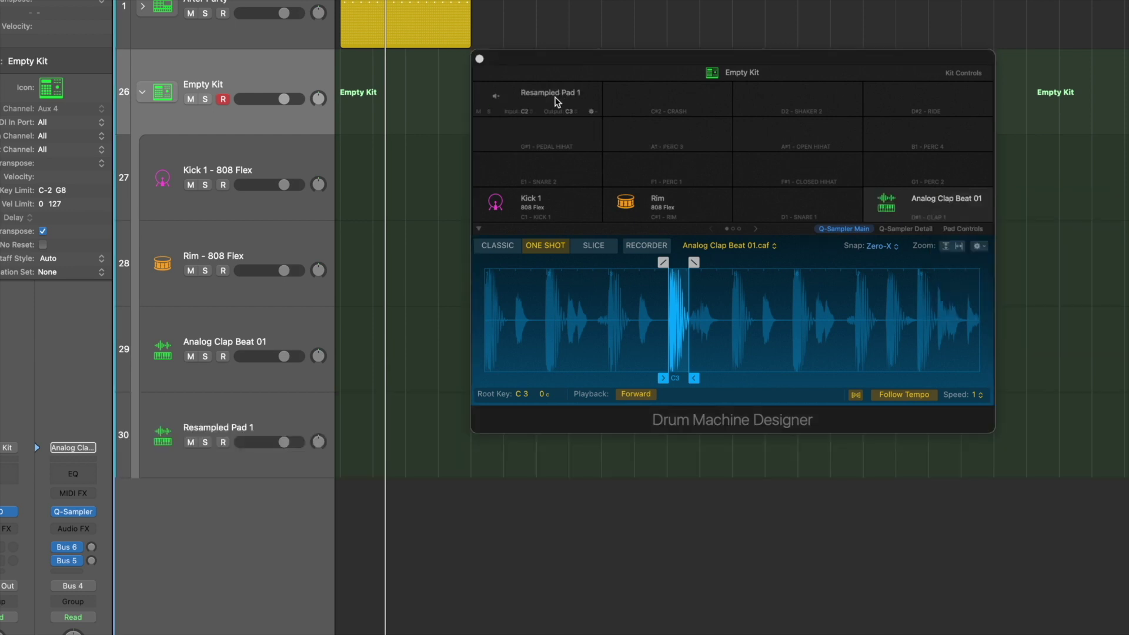
pyautogui.click(553, 102)
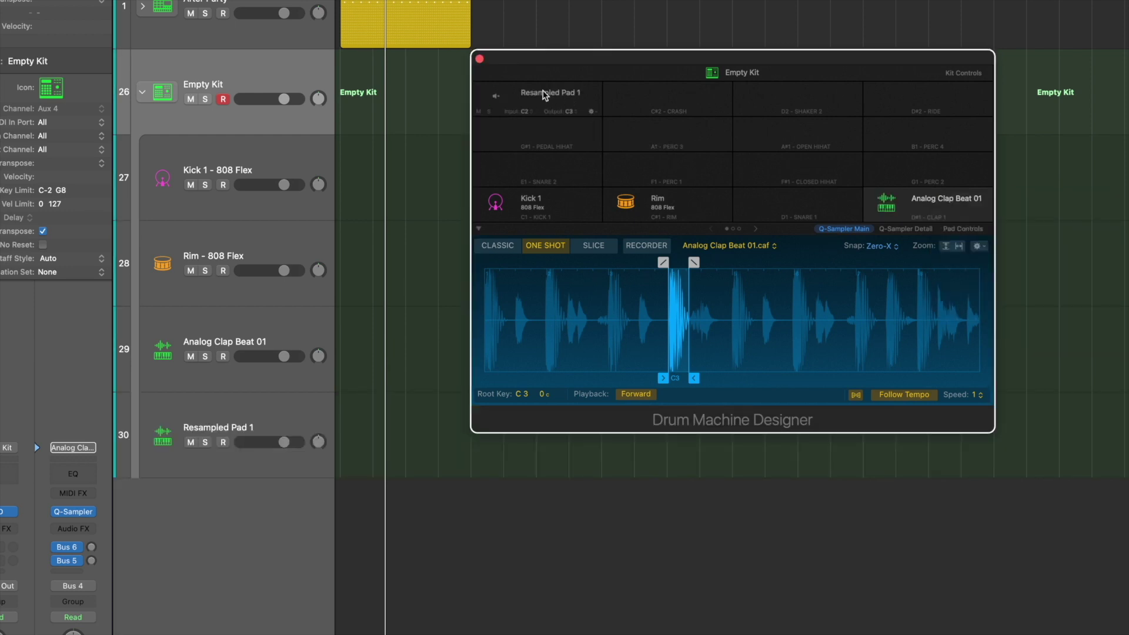
pyautogui.click(544, 95)
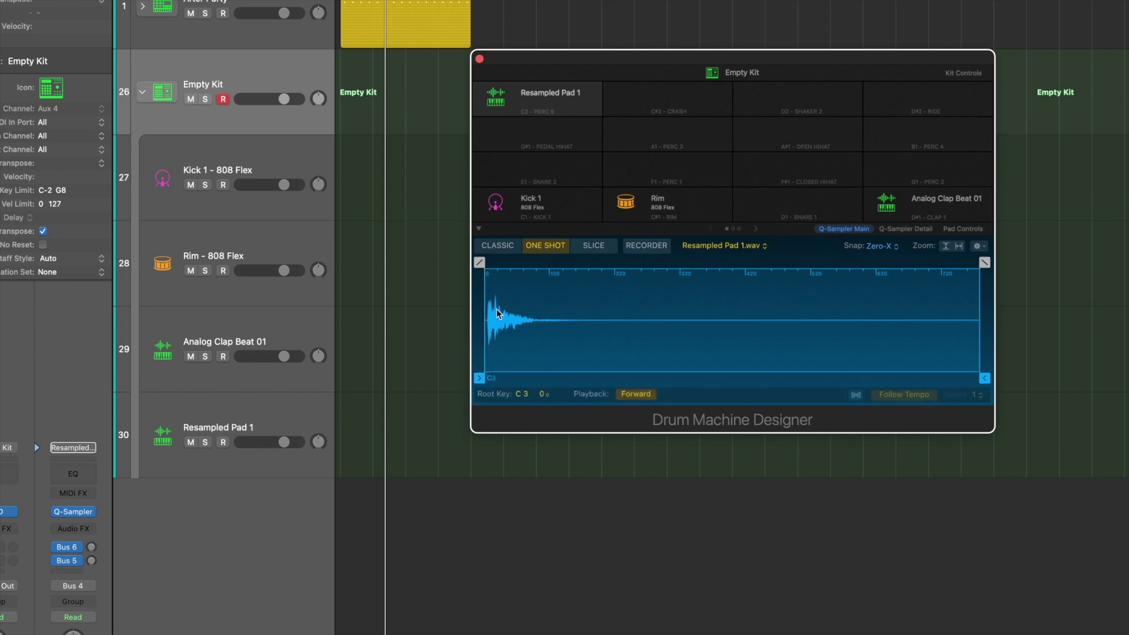
pyautogui.click(496, 96)
pyautogui.moveTo(545, 106); pyautogui.dragTo(927, 179)
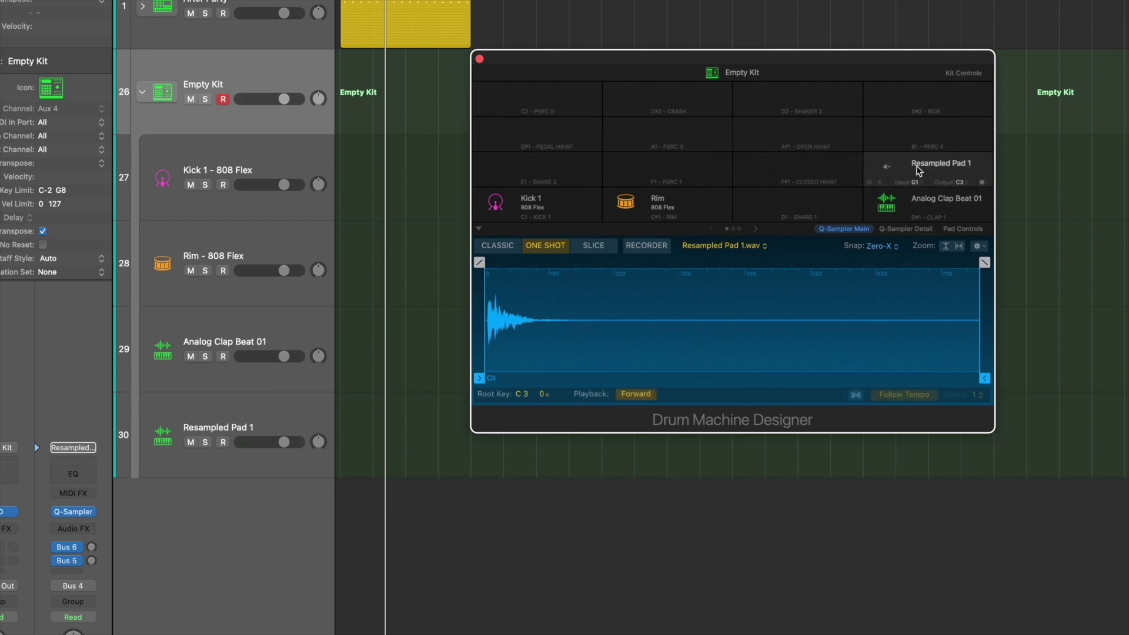
pyautogui.click(199, 419)
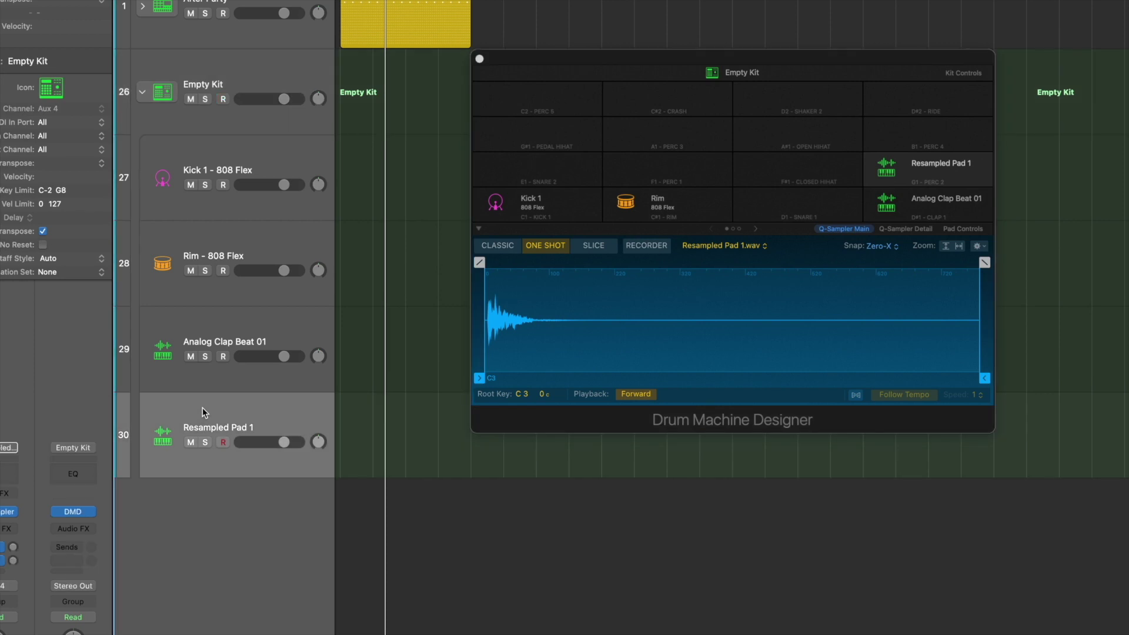
# - Insert a stereo Raum reverb on Resampled Pad 1's channel and audition the pad
pyautogui.click(0, 528)
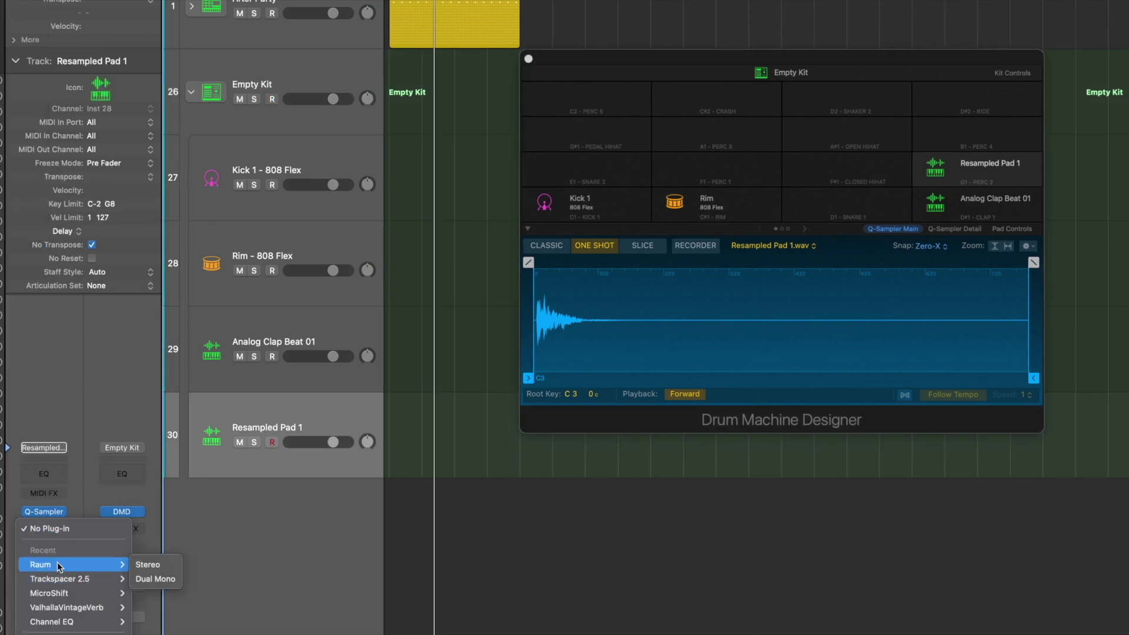
pyautogui.click(147, 564)
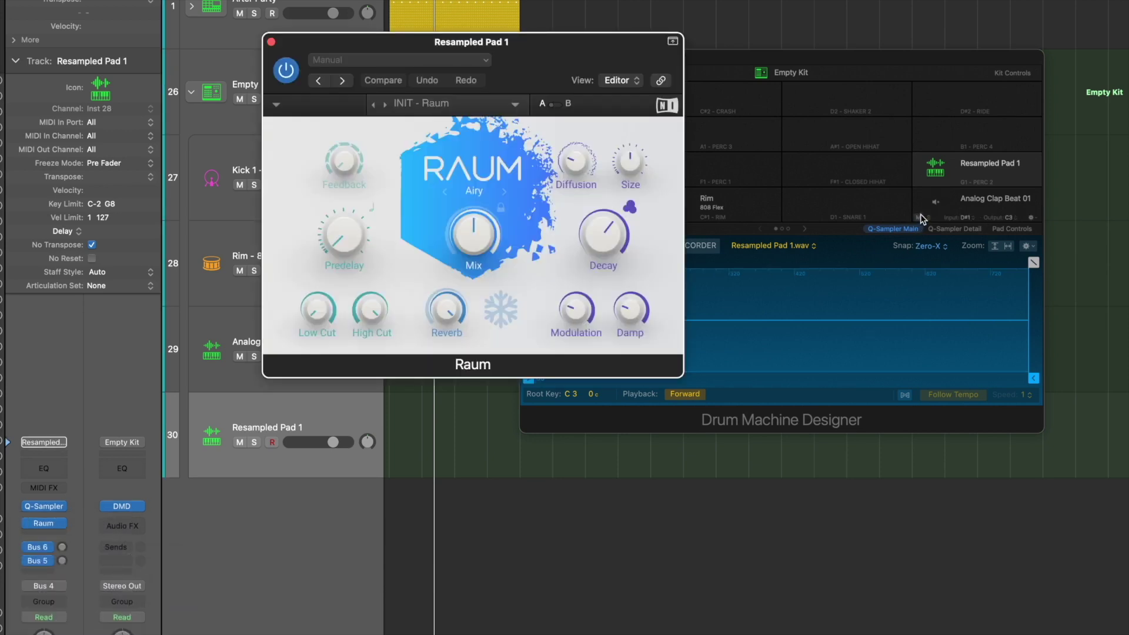
pyautogui.click(936, 201)
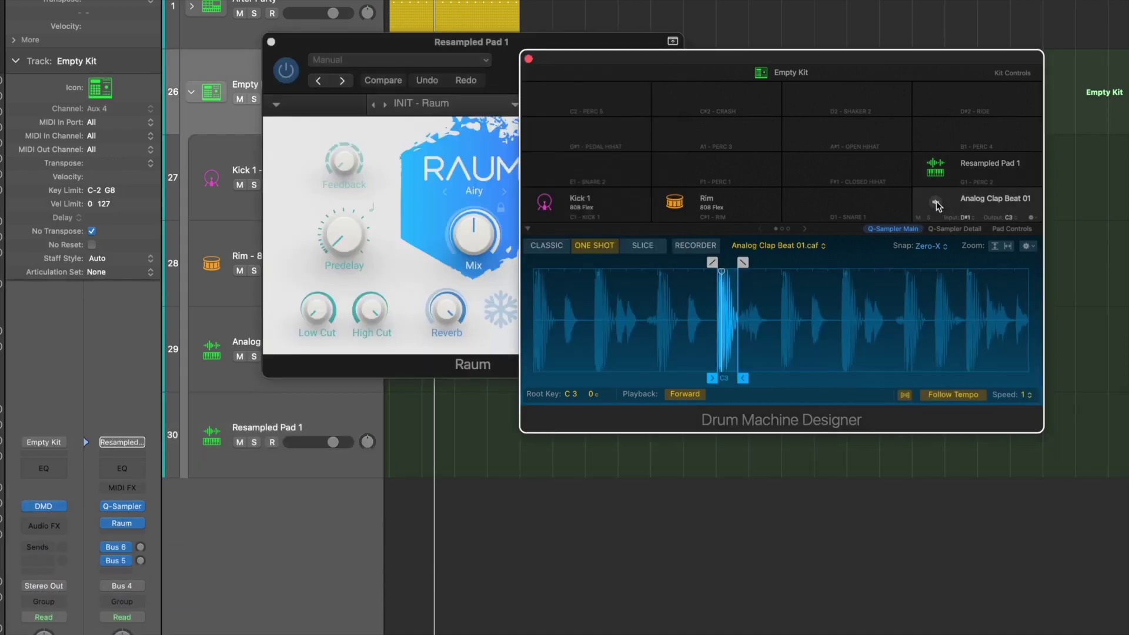
pyautogui.click(936, 171)
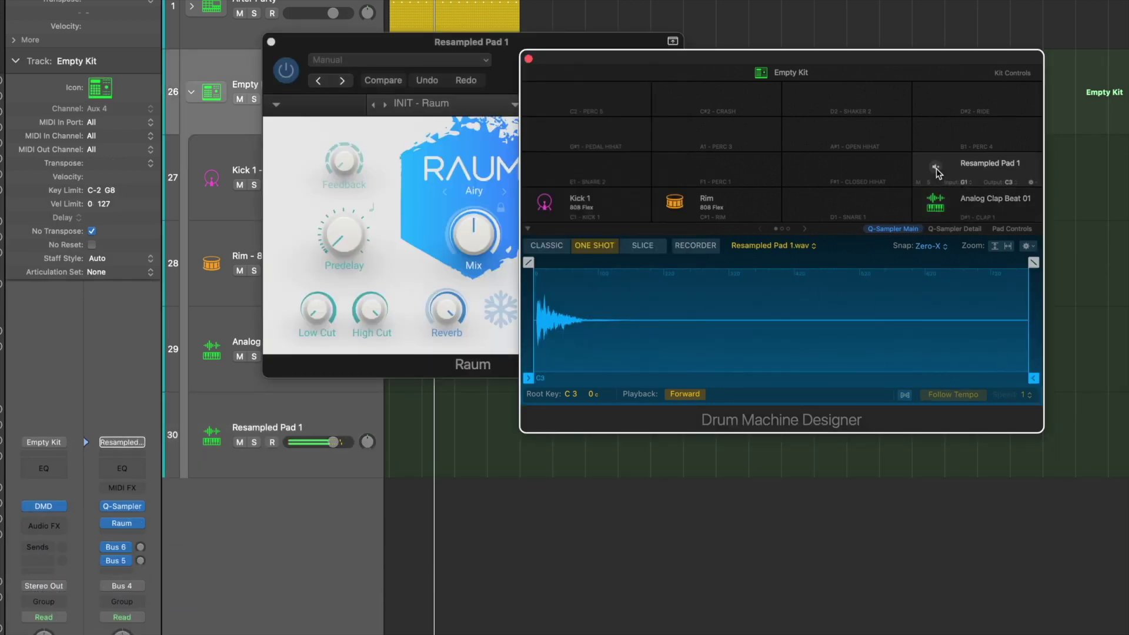